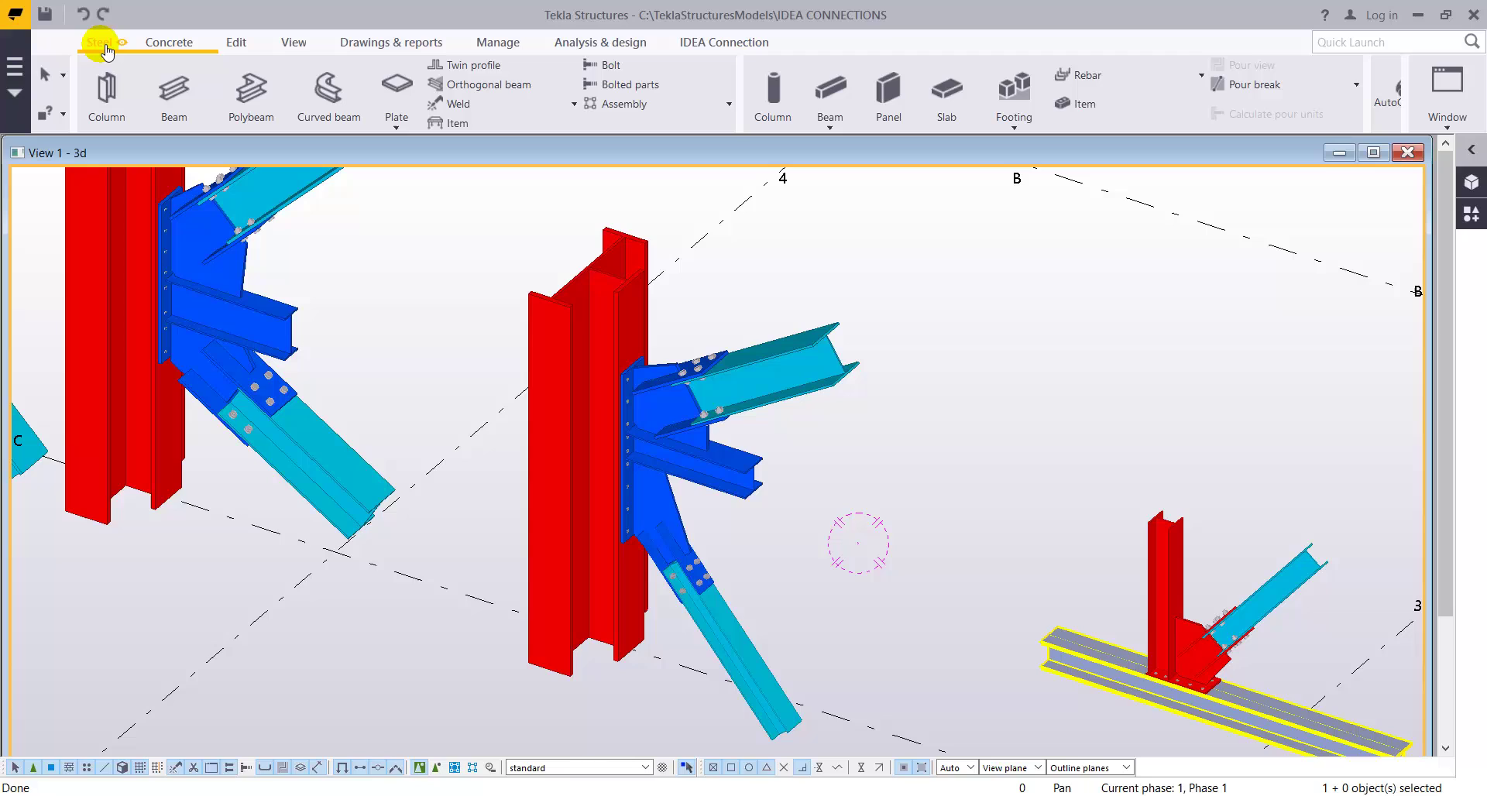
Step: Deselect the lower-right beam and orbit the view onto the central column's gusset plate connection
click(663, 309)
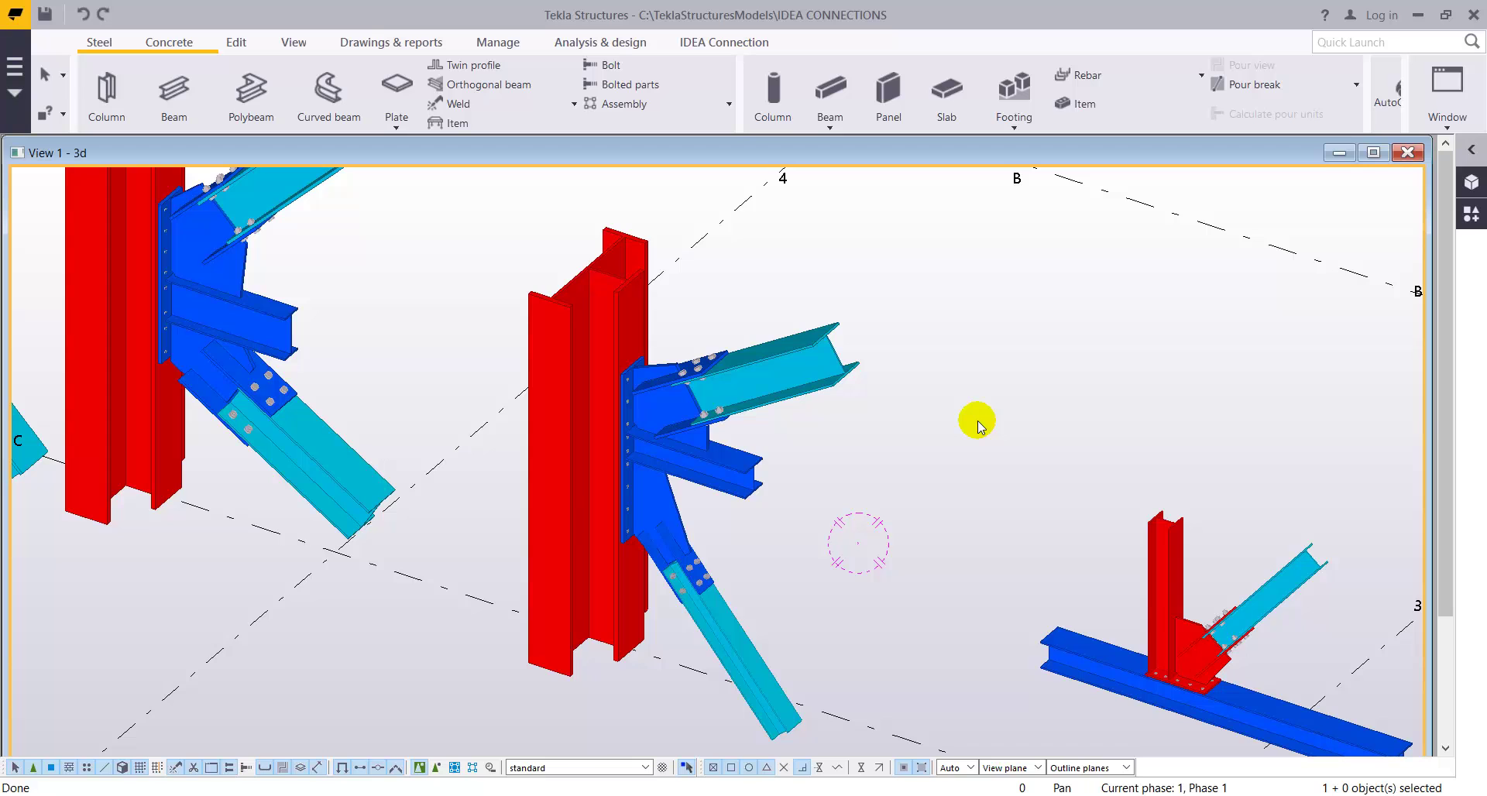
scroll(852, 457, down, 3)
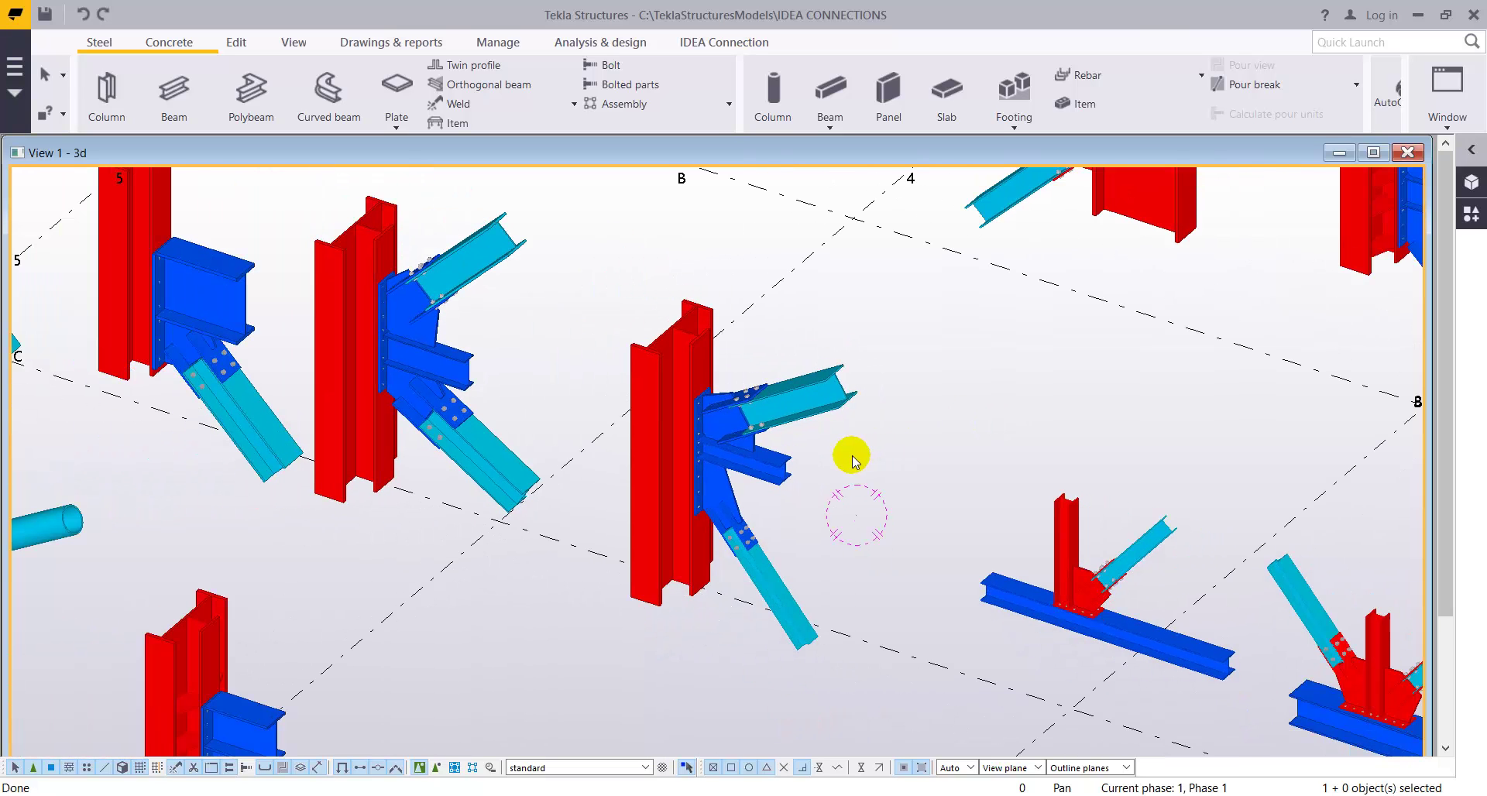
ctrl+middle_drag(857, 474, 813, 580)
scroll(823, 590, up, 5)
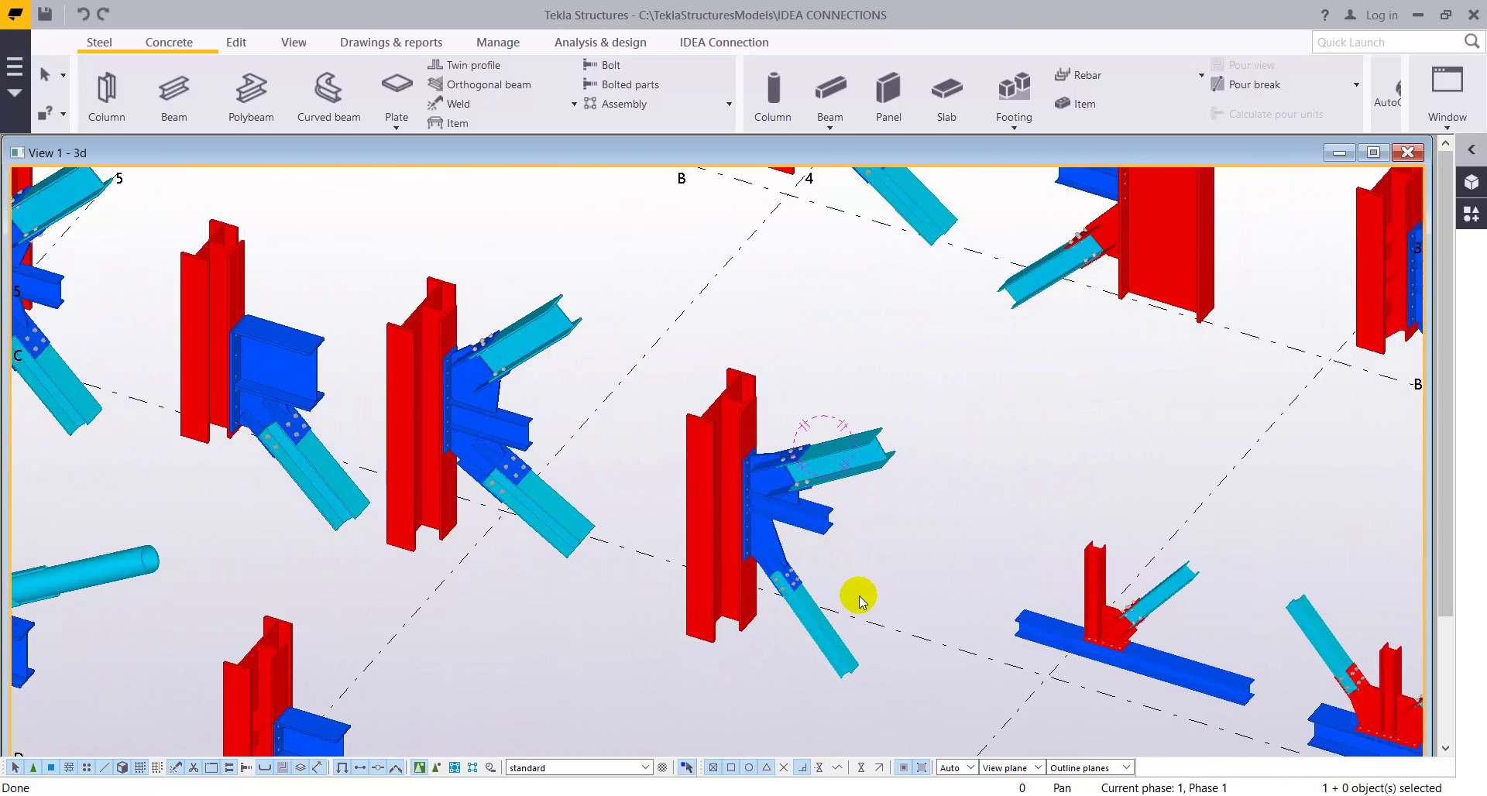
ctrl+middle_drag(826, 560, 840, 556)
ctrl+middle_drag(710, 502, 697, 474)
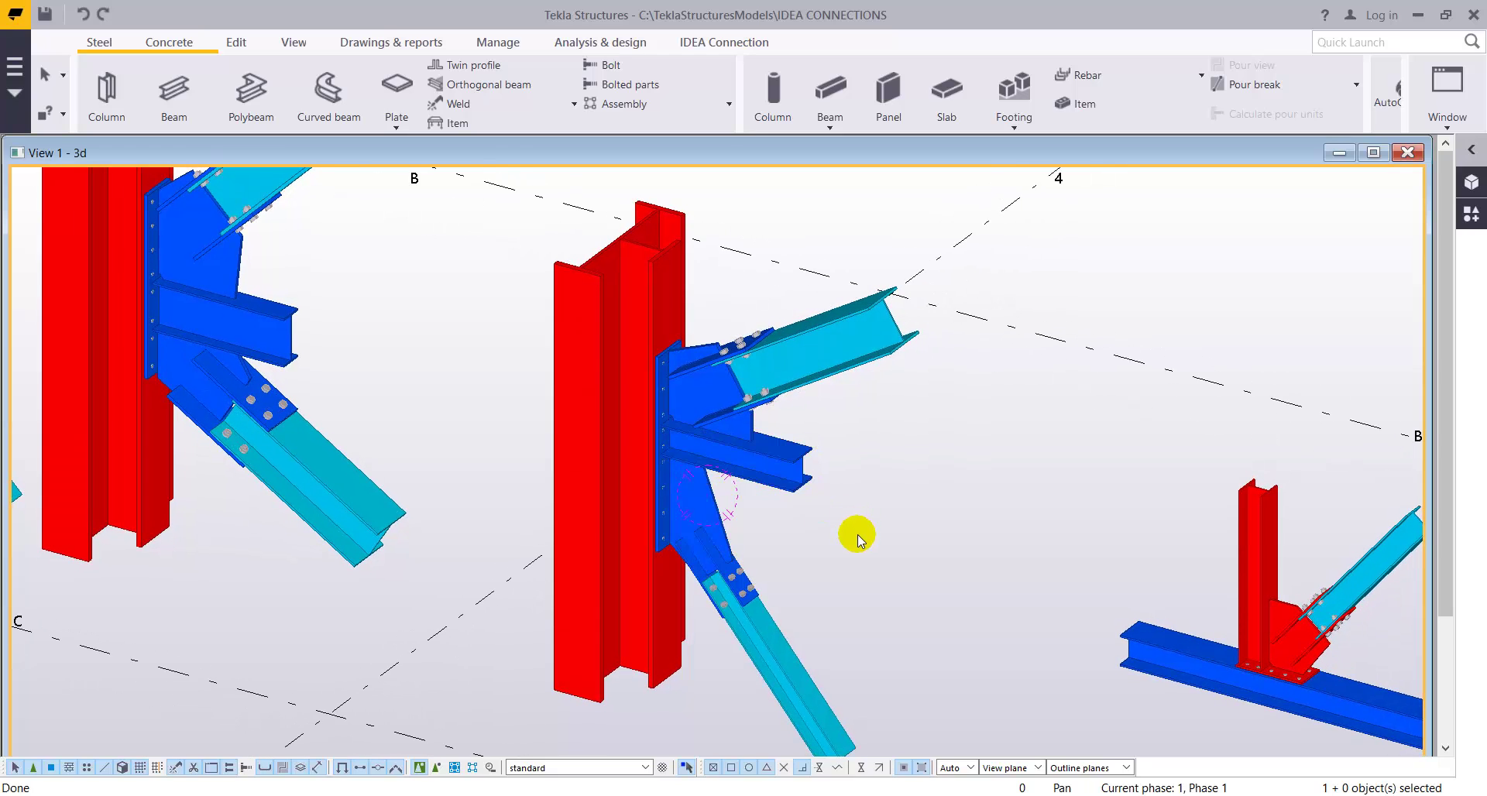
Step: Launch the Macro.Idea CBFEM export from the IDEA Connection tools and minimize its console
click(742, 45)
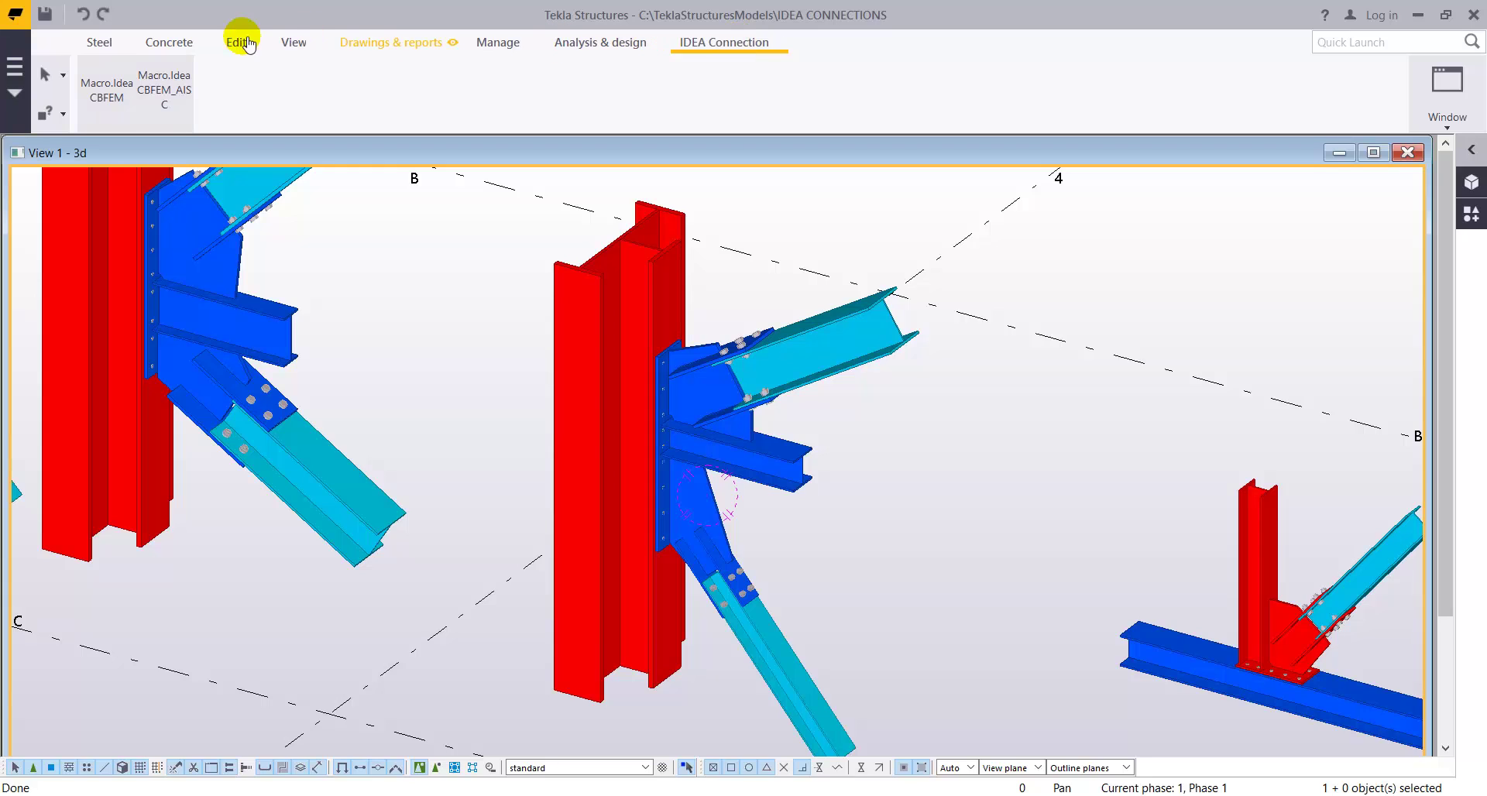
click(111, 89)
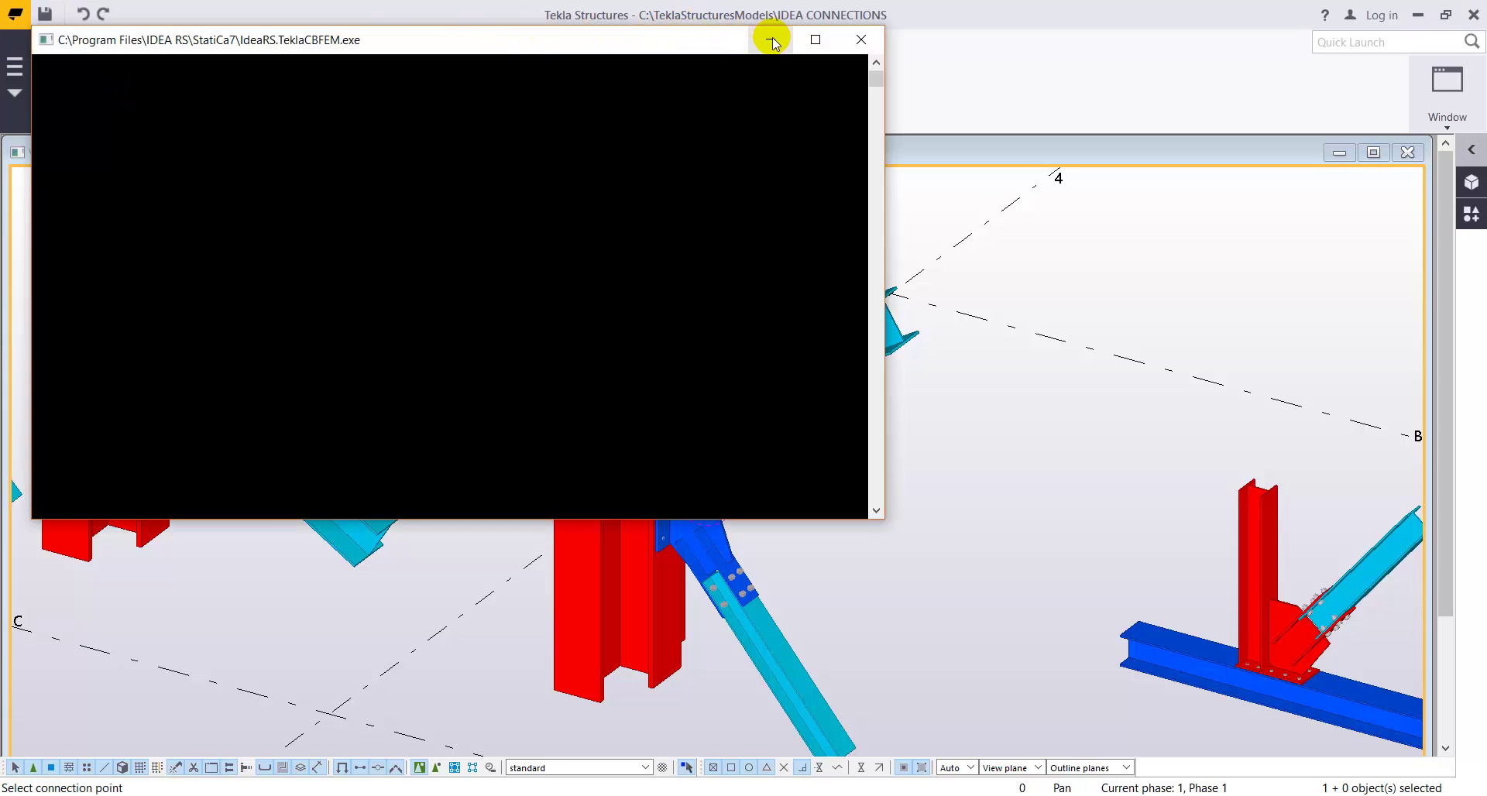
click(771, 40)
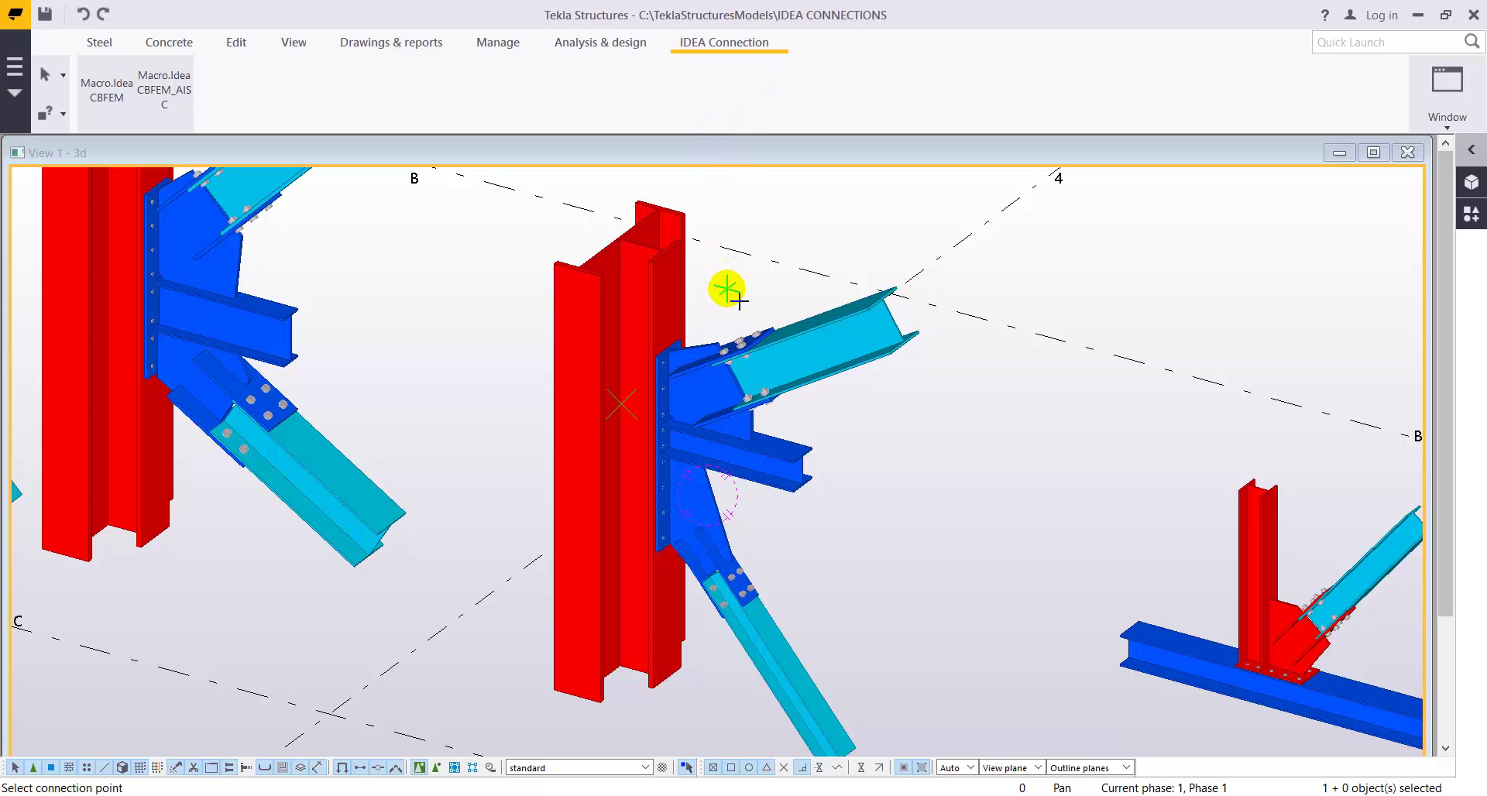
Step: Pick the column connection point and the three connected beams, then window-select the plates and bolts
click(621, 404)
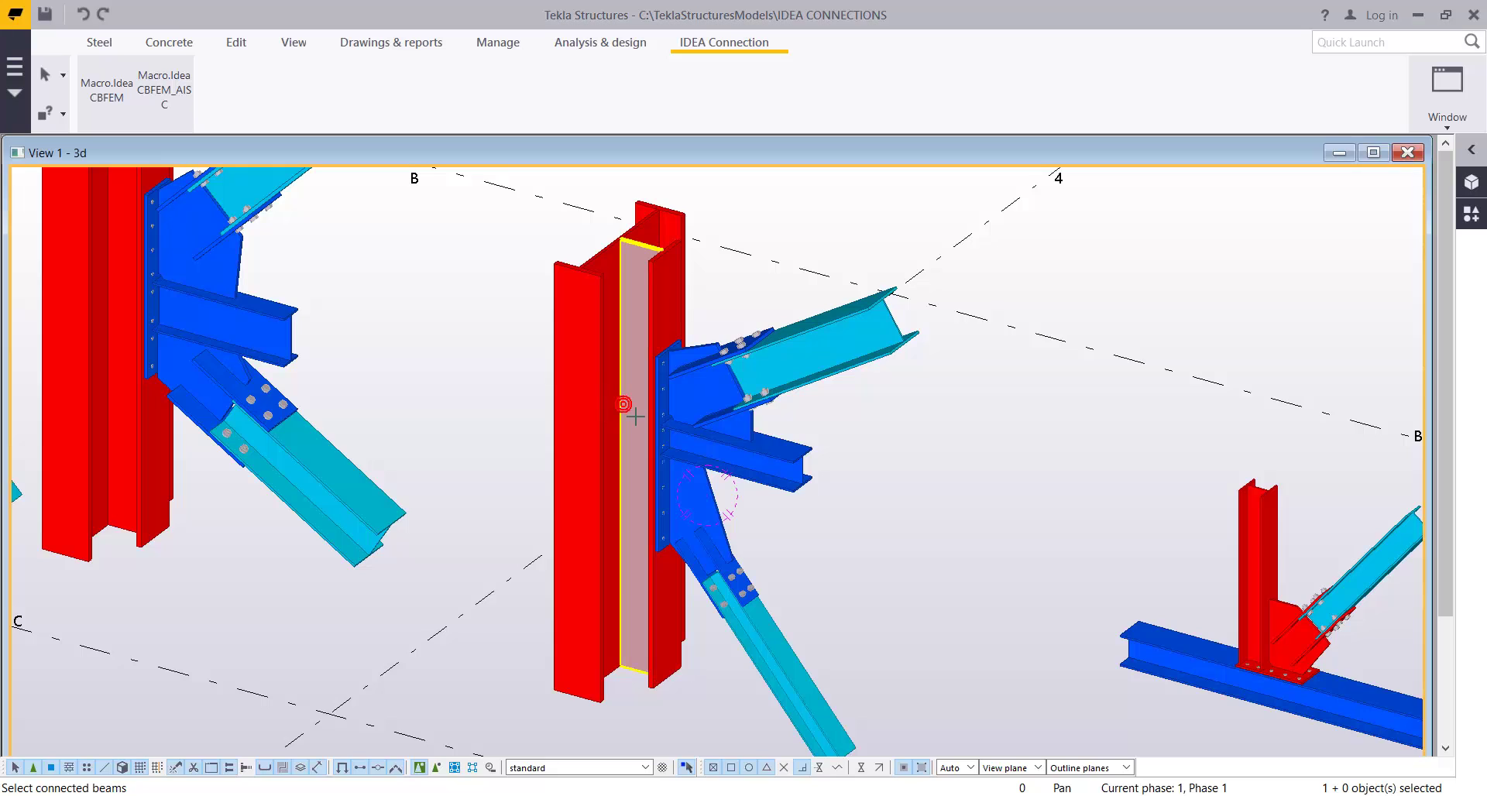
click(827, 380)
click(803, 468)
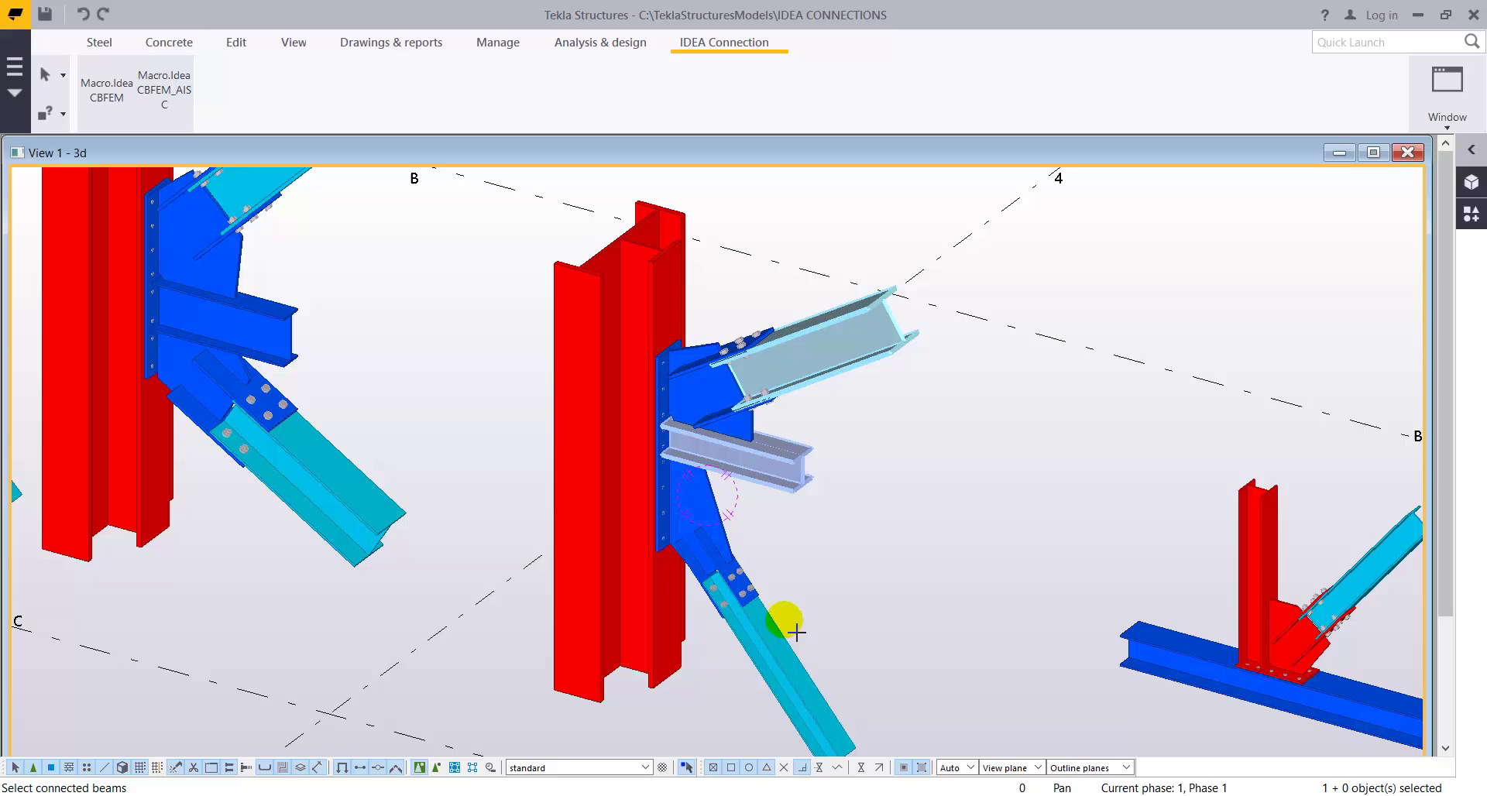
click(765, 638)
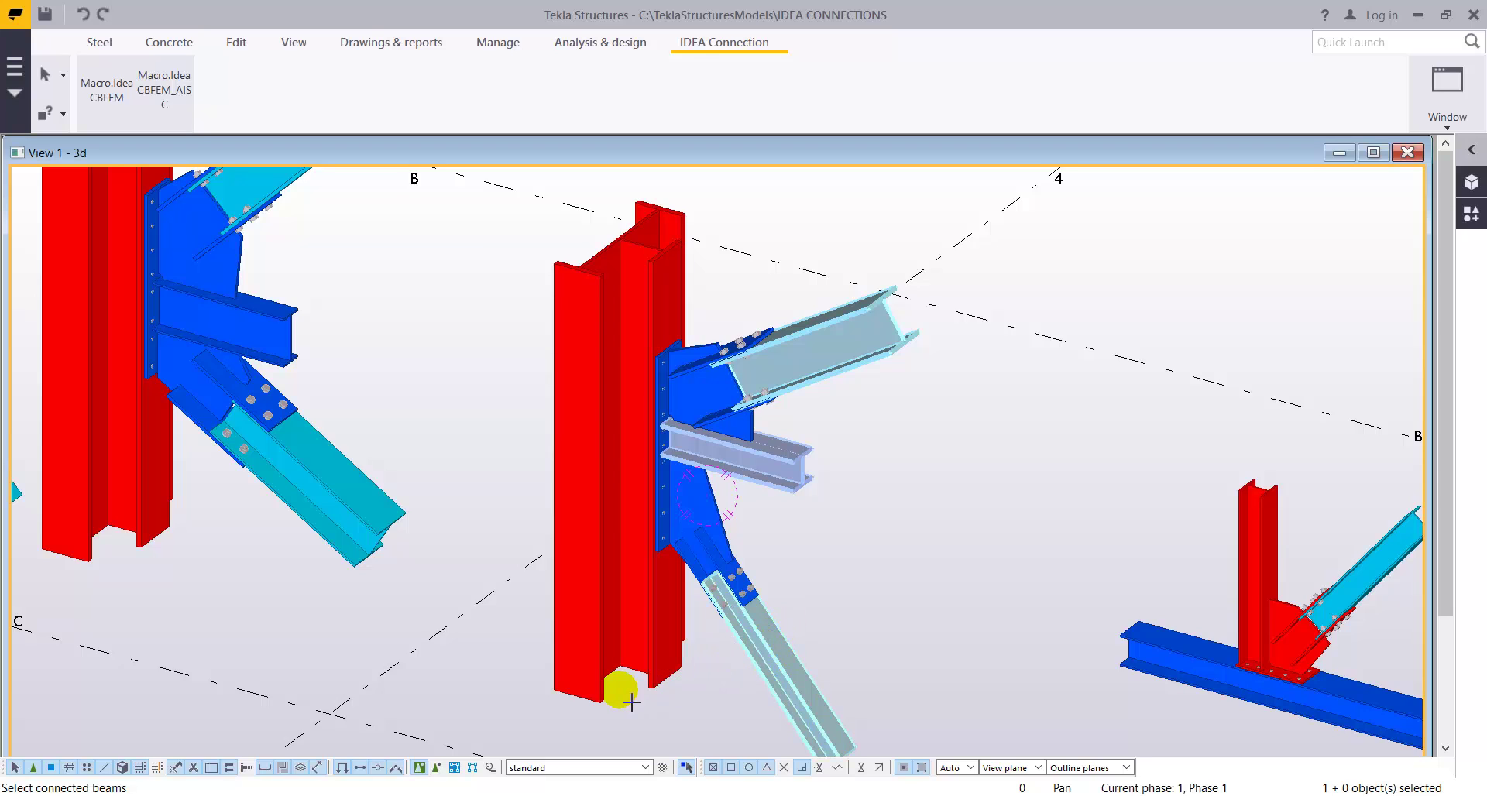
click(495, 447)
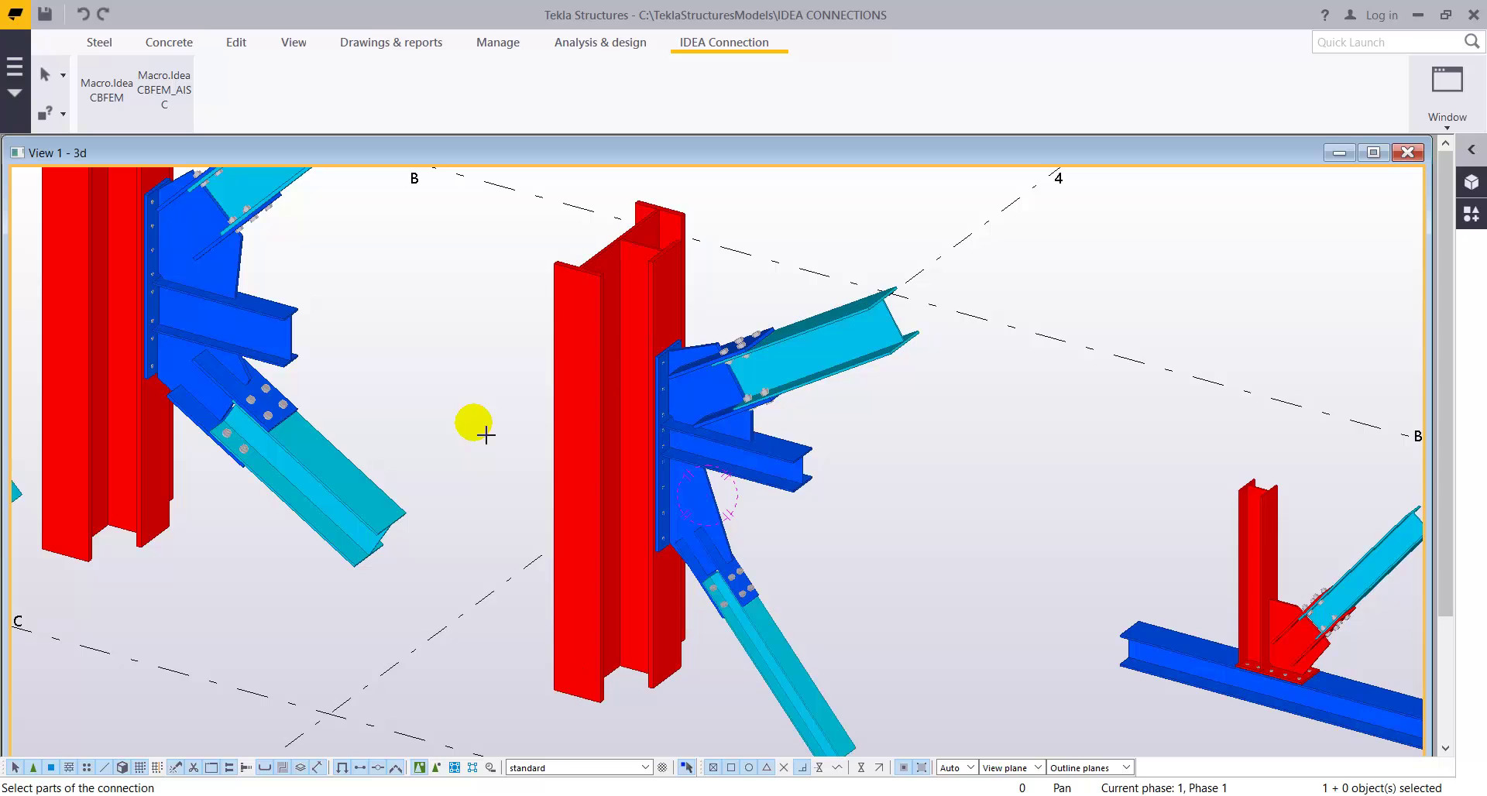
drag(481, 216, 840, 705)
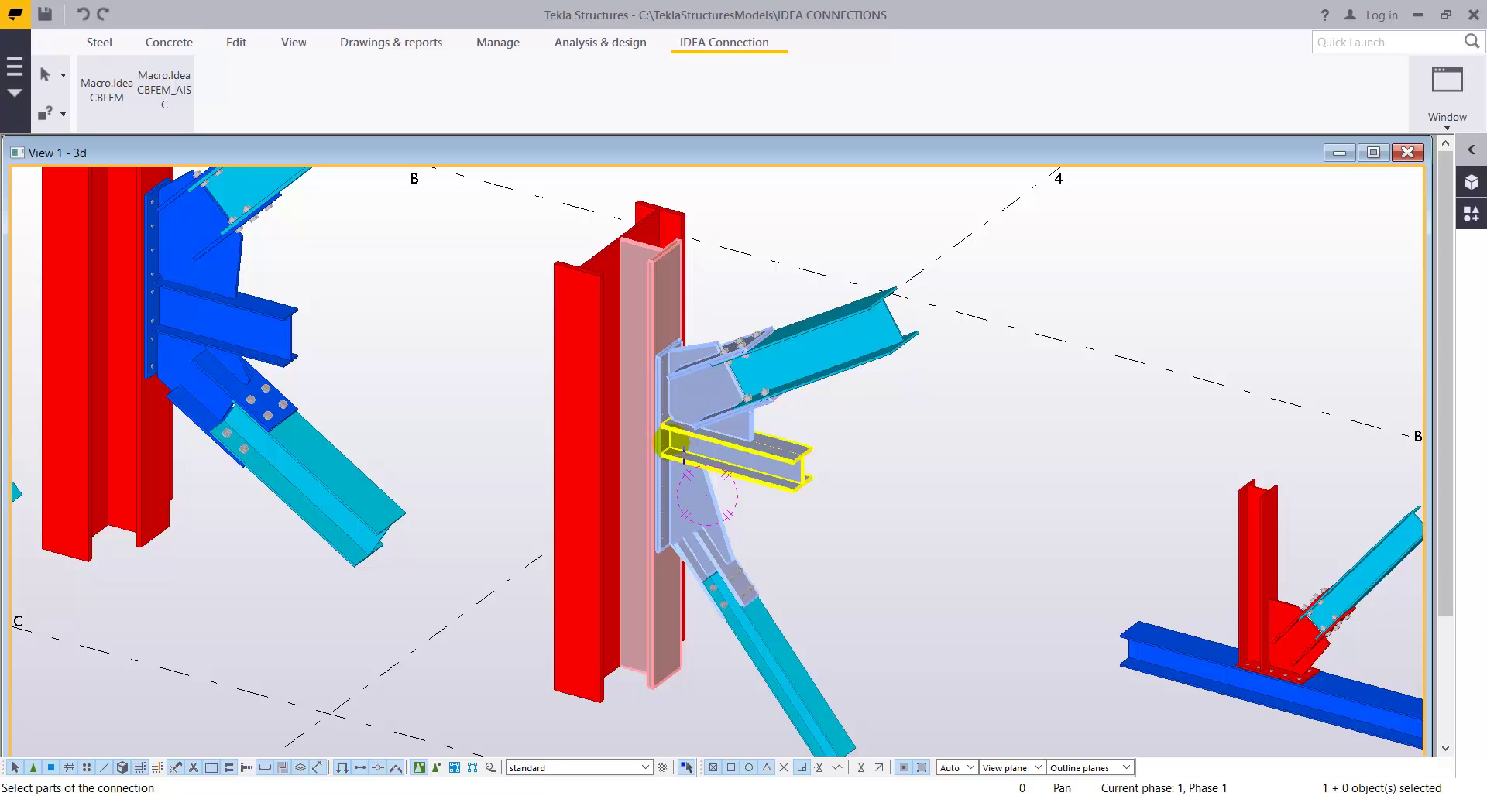
Step: Confirm the selected parts and save the export as tekla2idea on the Desktop
middle_click(786, 534)
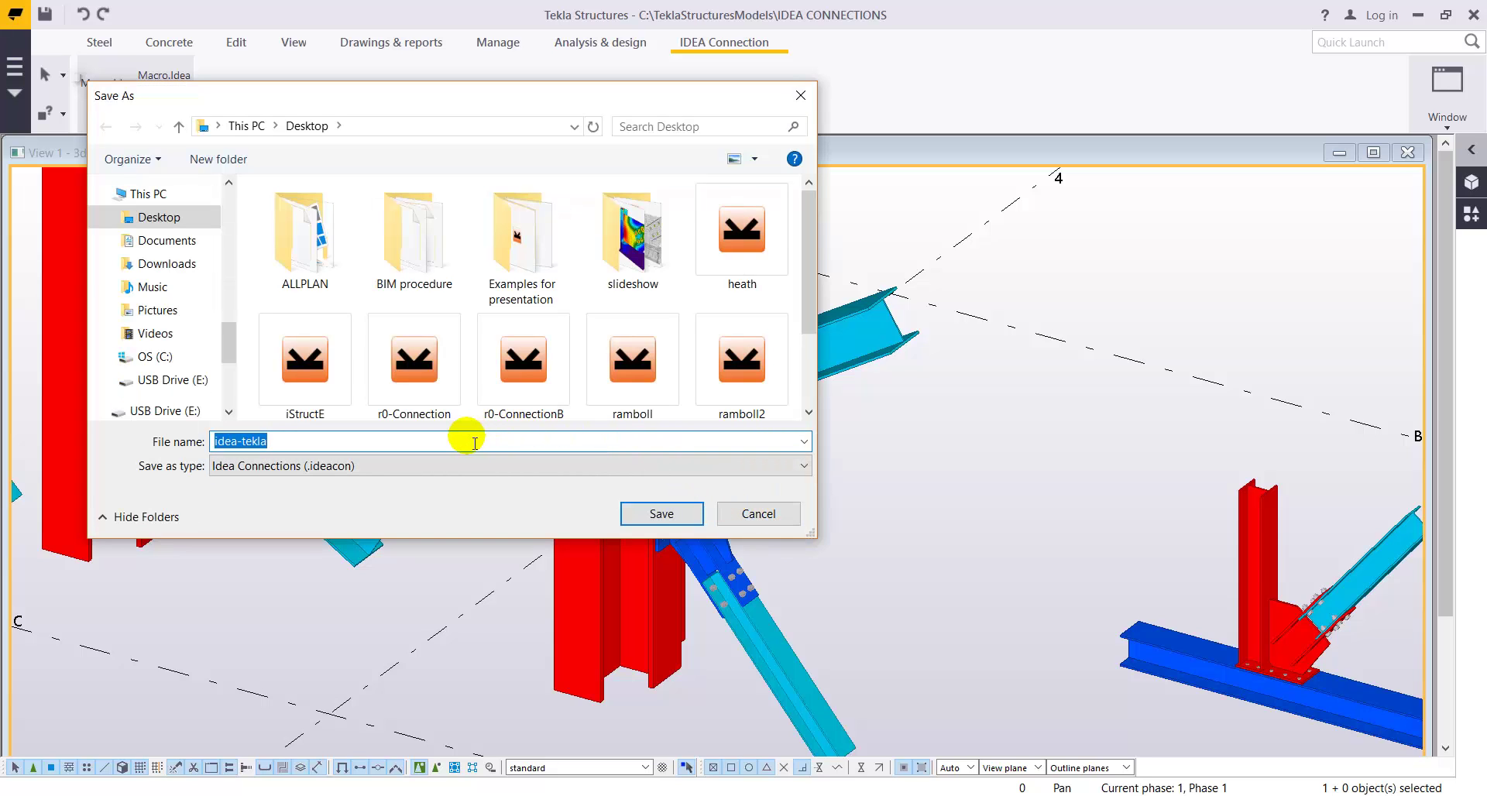
text(tekla)
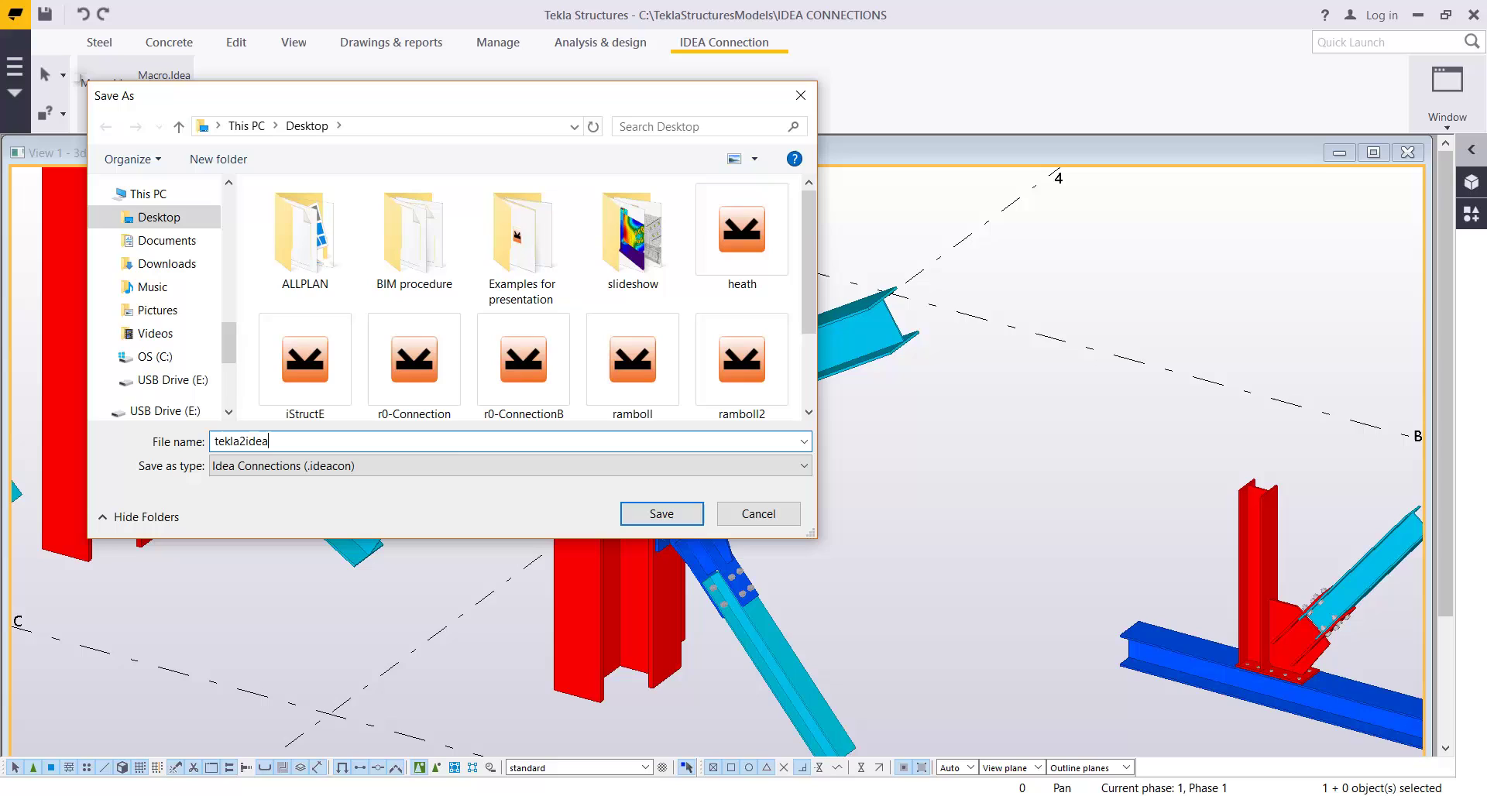
click(662, 515)
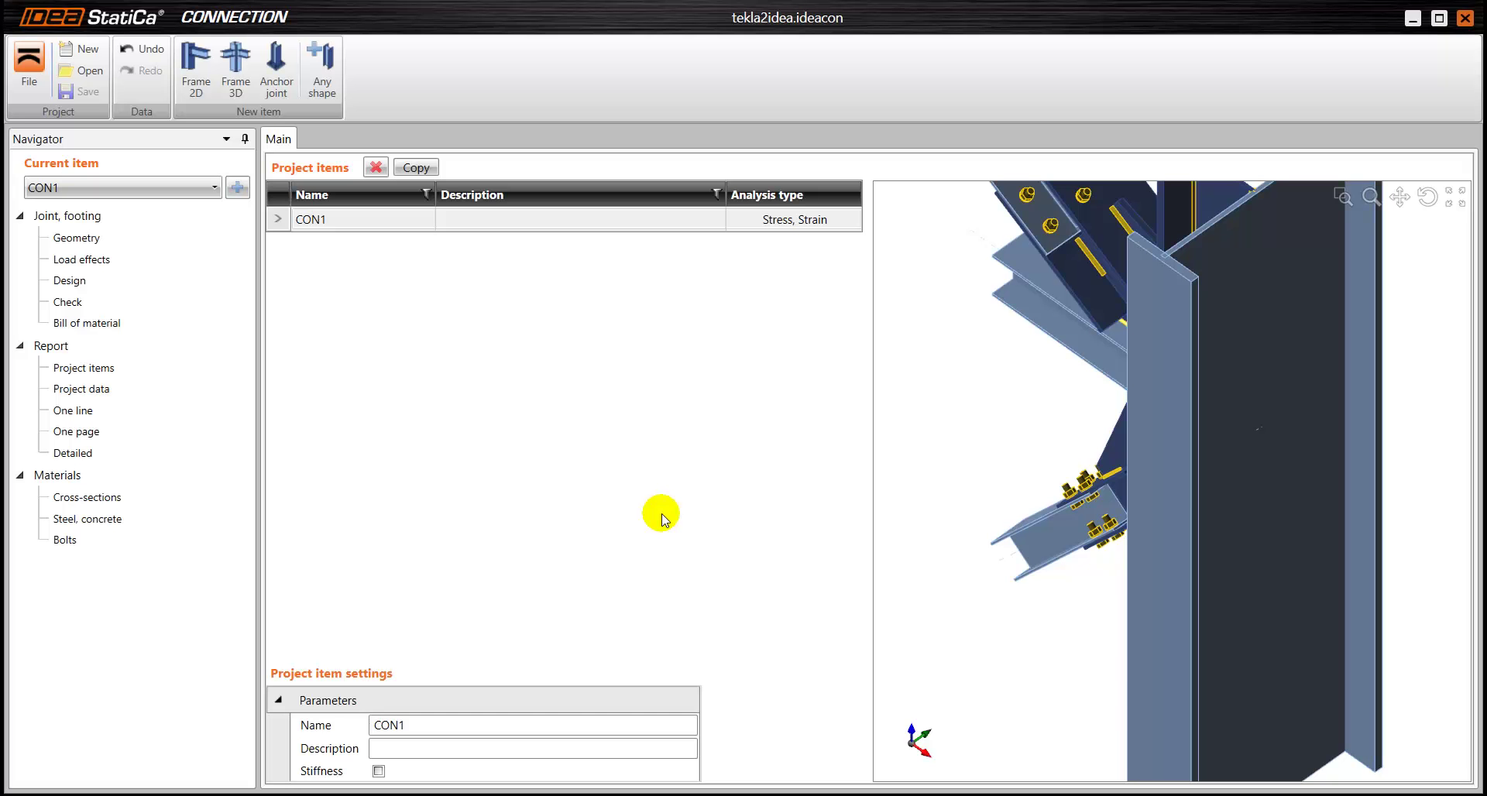
Step: Show the joint's member geometry and orbit and zoom around the imported connection
click(86, 240)
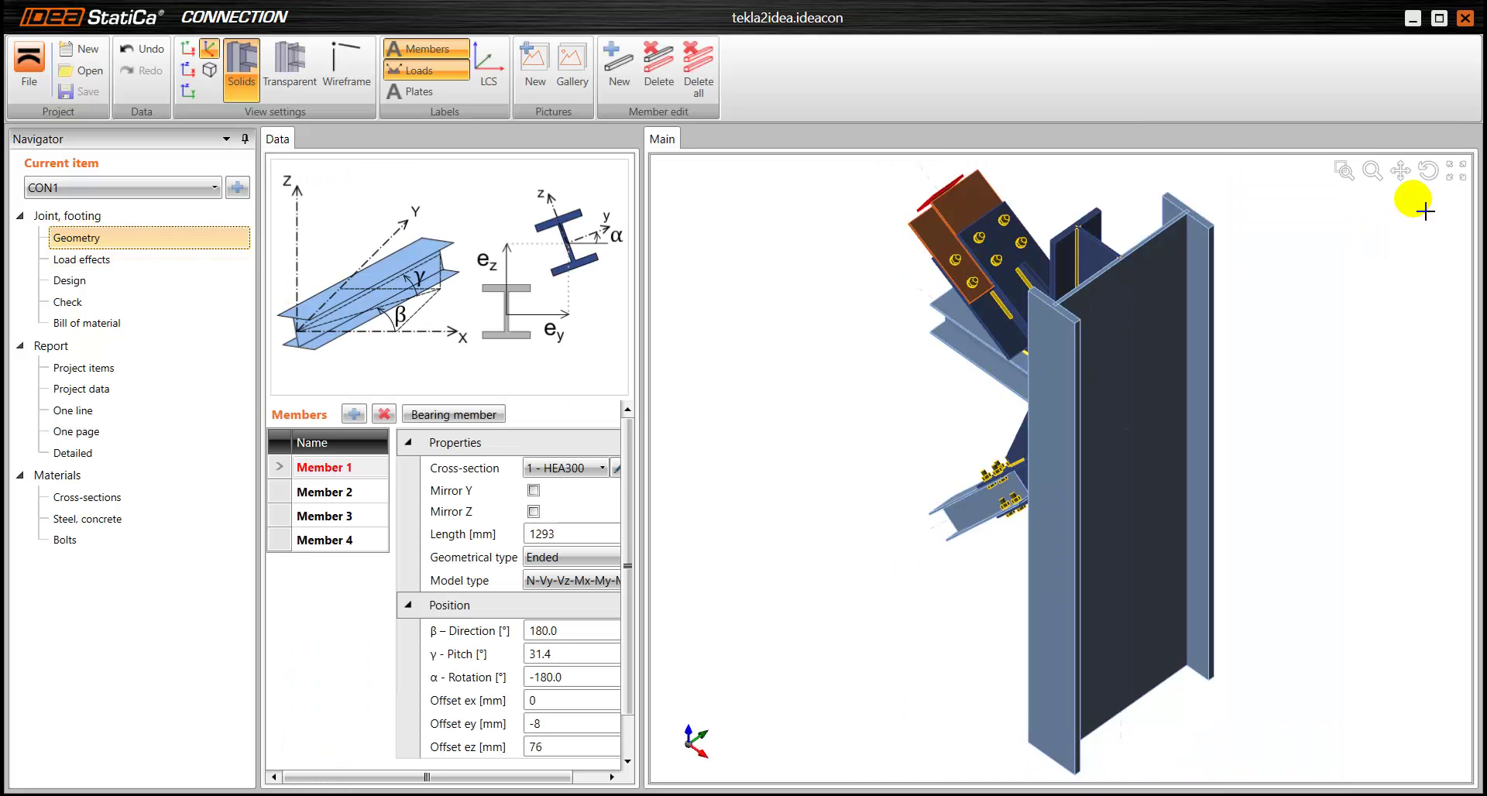
drag(1242, 424, 1210, 443)
scroll(963, 496, up, 5)
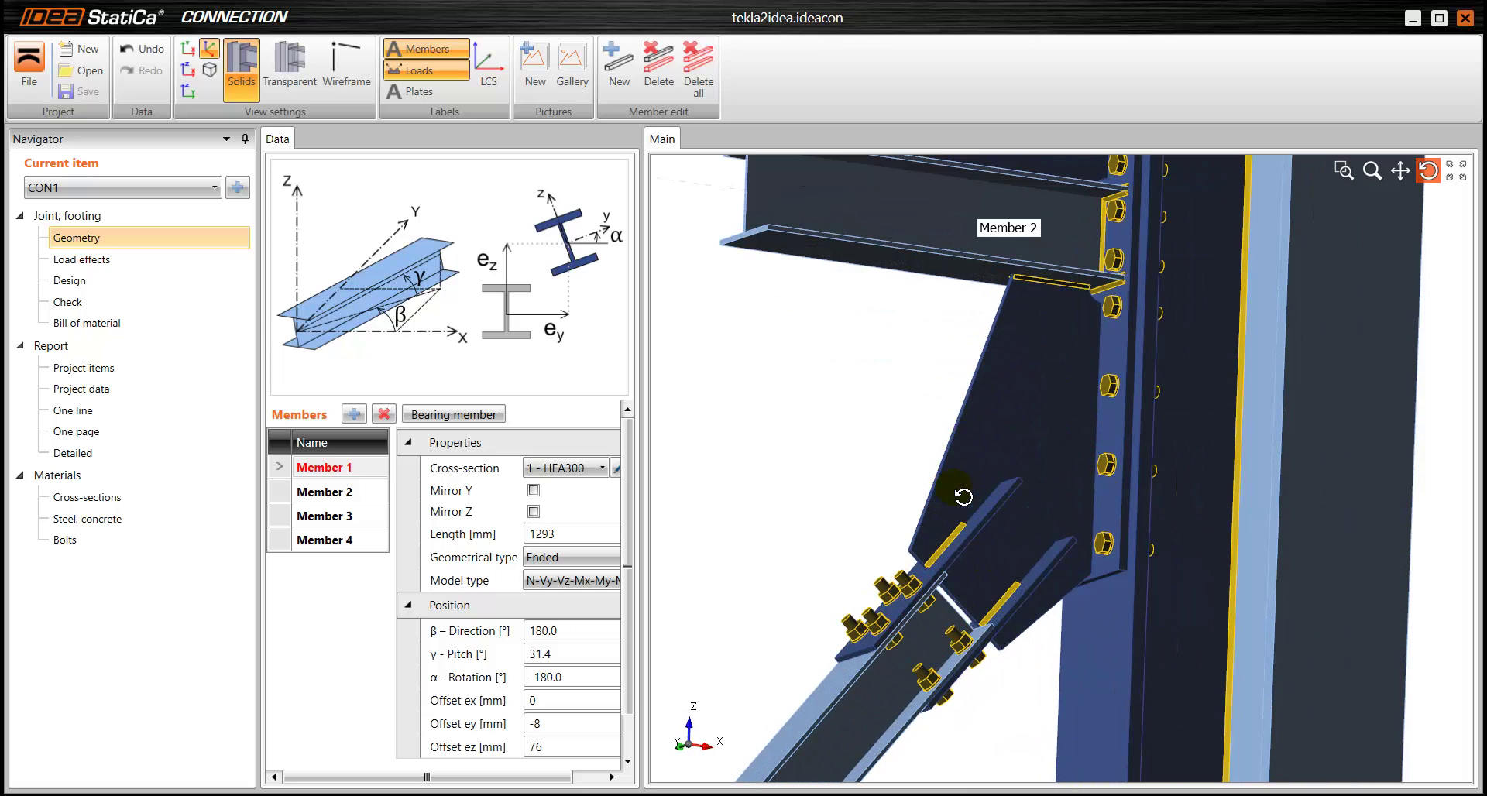
scroll(1070, 348, up, 3)
scroll(1056, 365, up, 3)
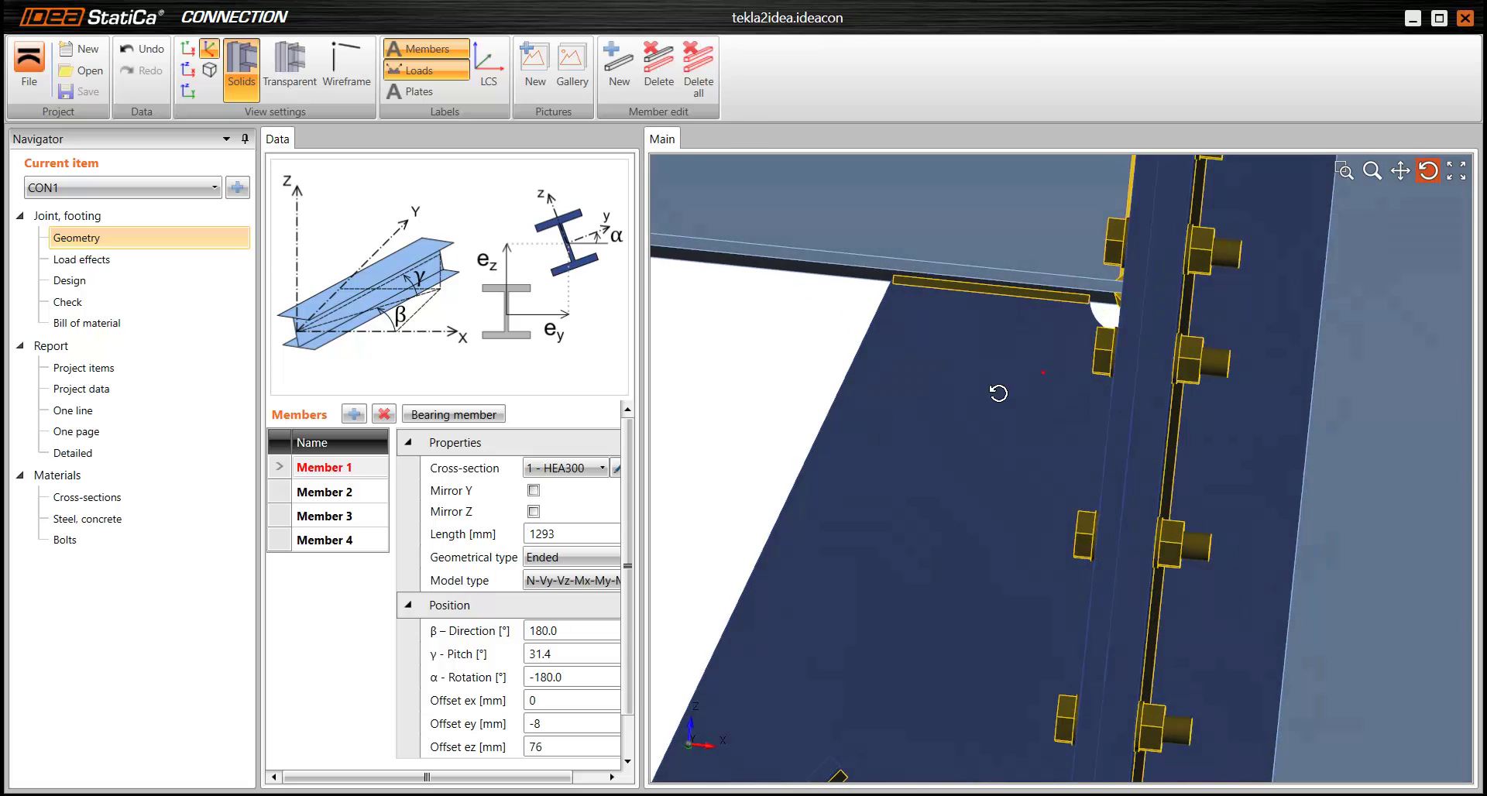
scroll(1028, 412, down, 3)
scroll(1068, 494, down, 3)
scroll(1035, 369, down, 3)
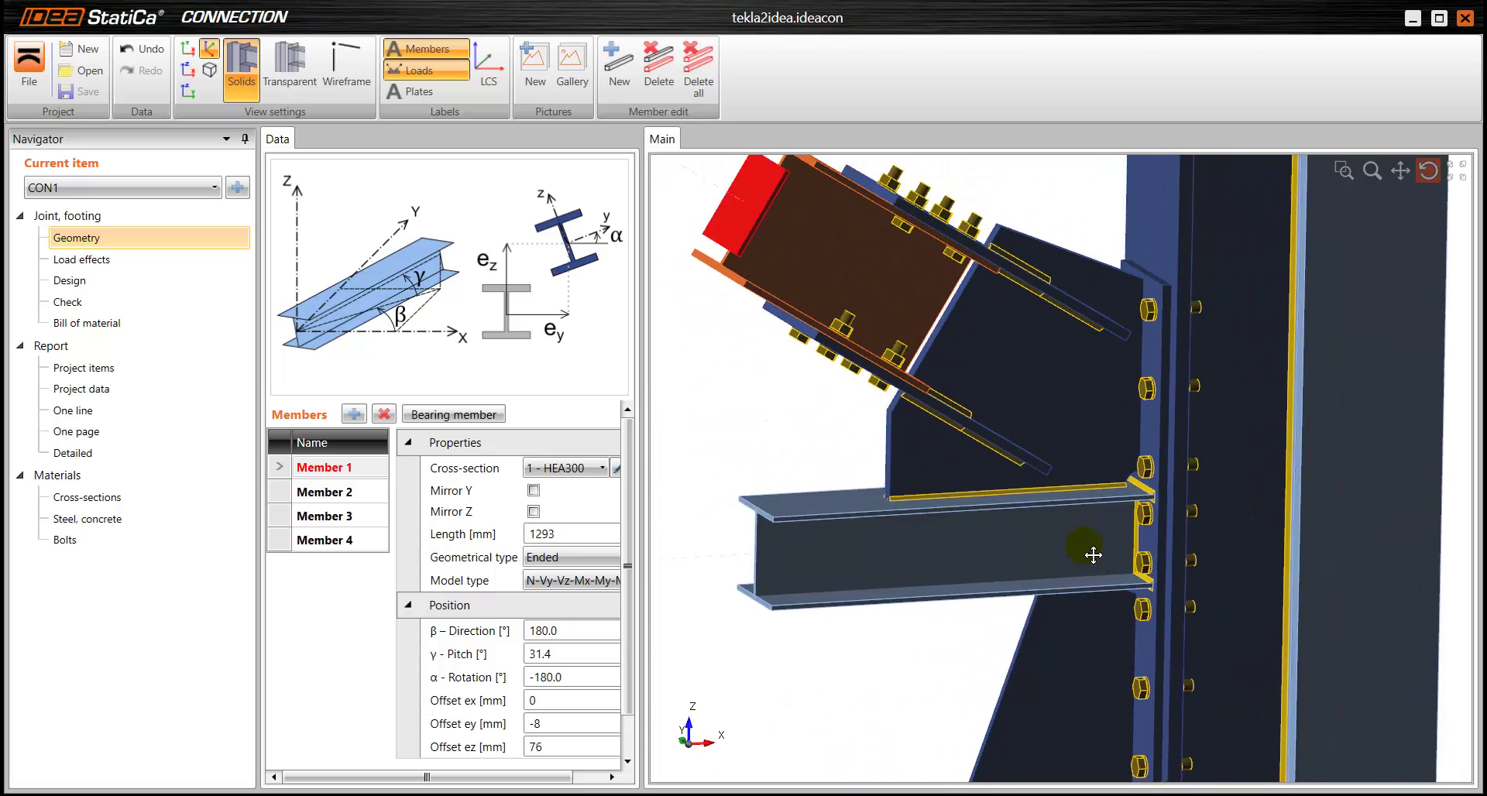
scroll(1092, 551, down, 2)
drag(1091, 535, 1098, 477)
scroll(1098, 478, down, 5)
drag(1080, 424, 977, 506)
Step: Set Member 4, the HEB900 column, as the bearing member
click(92, 240)
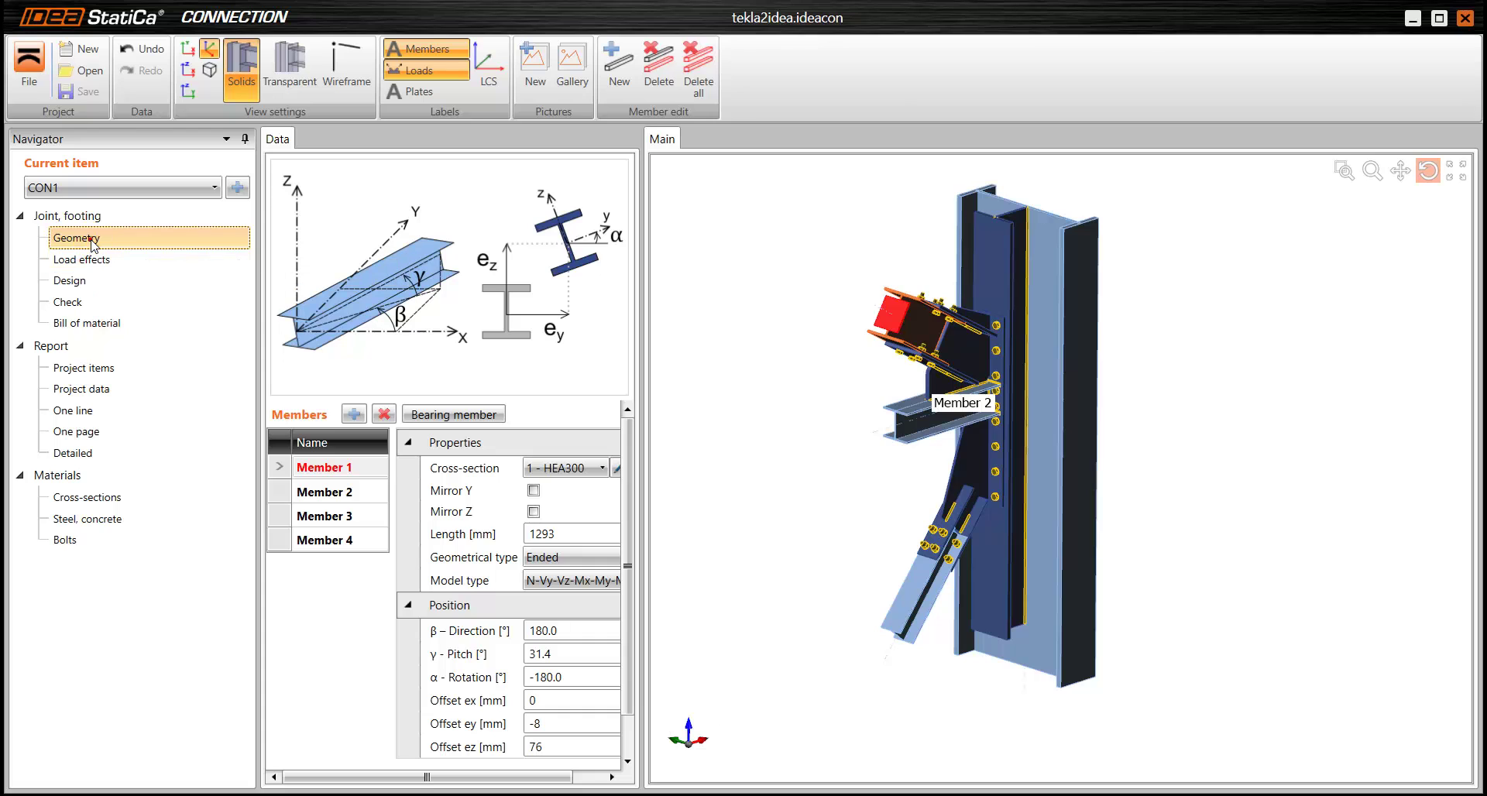
click(288, 544)
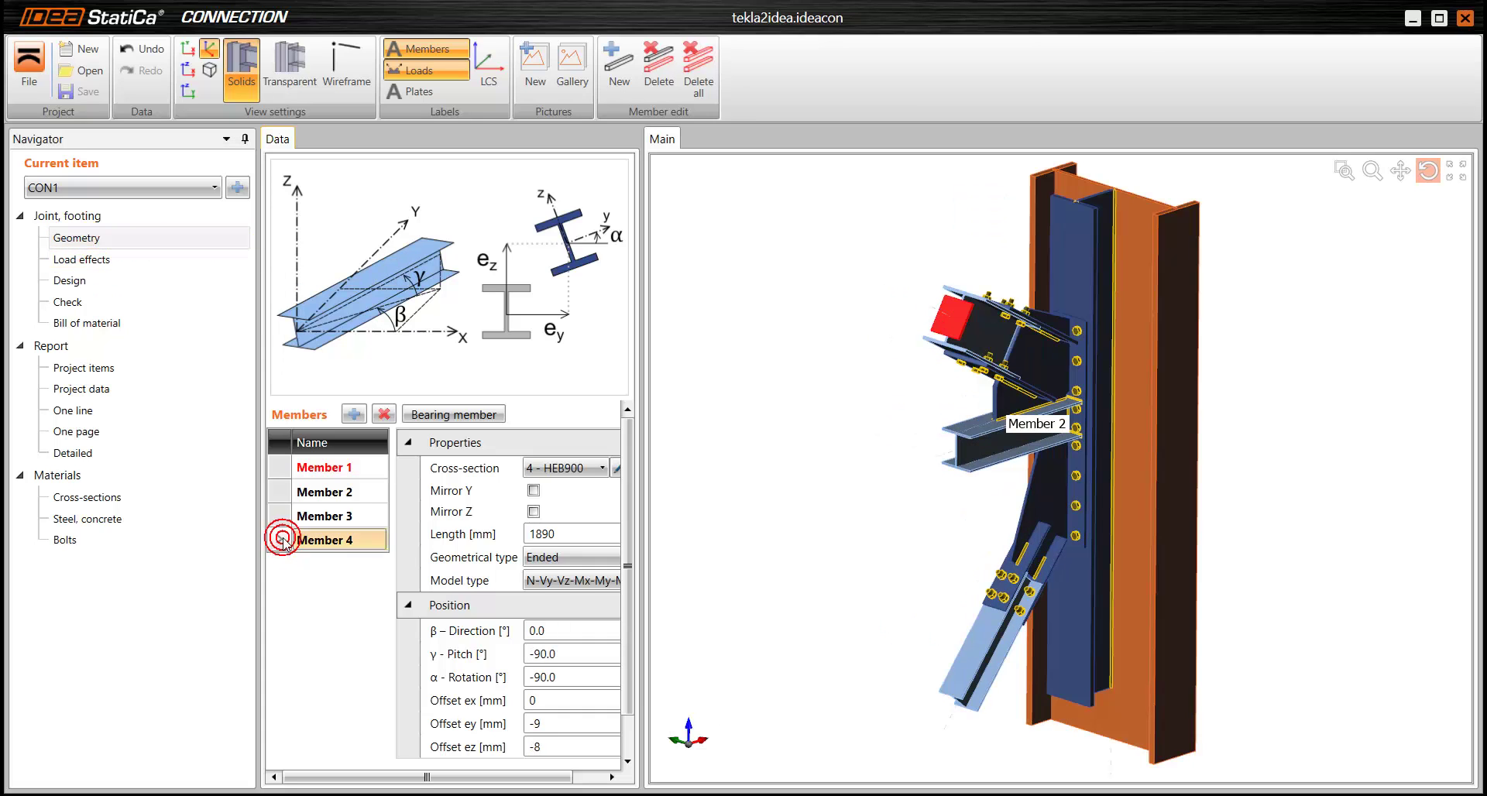
click(453, 415)
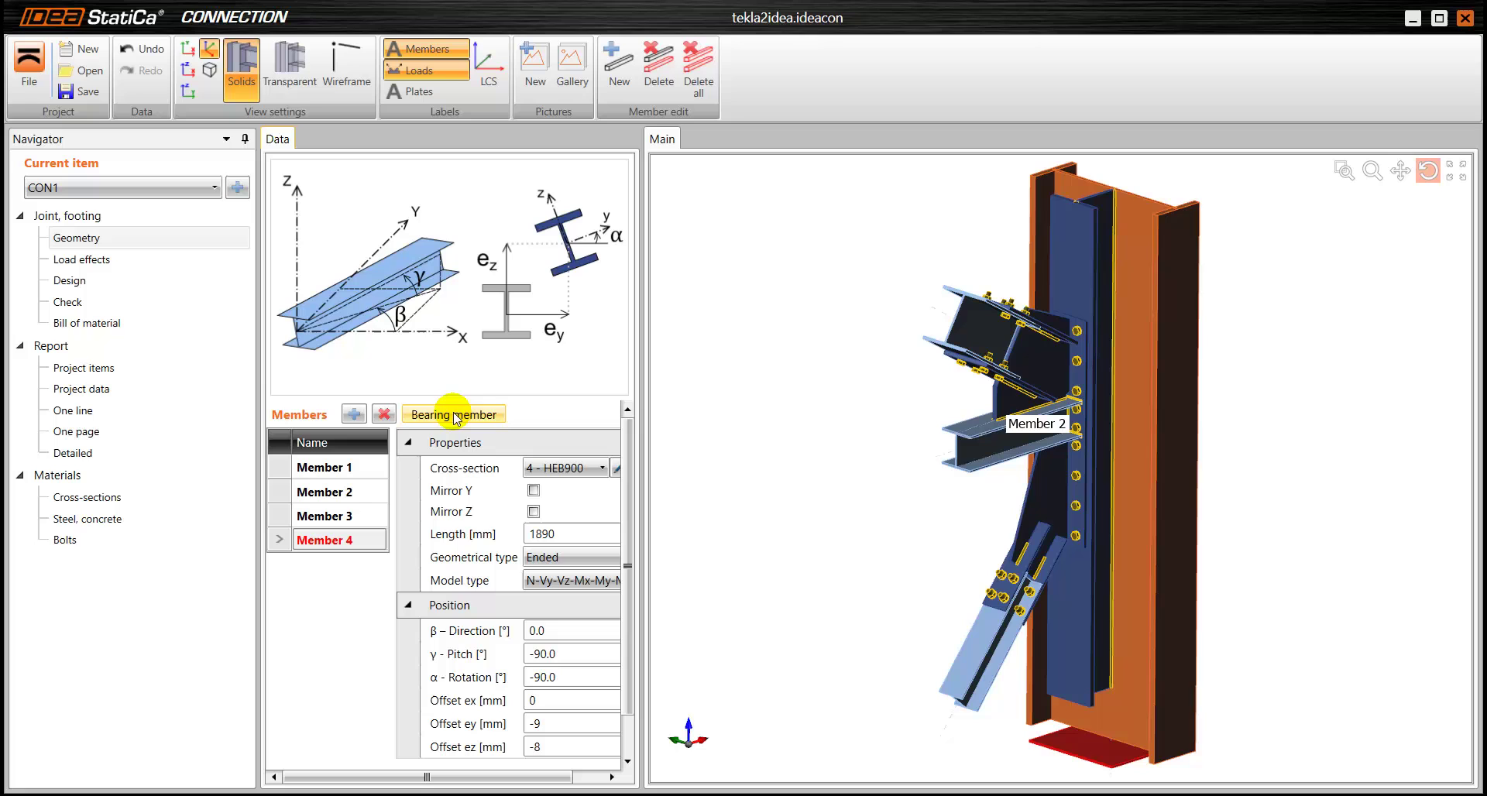
mouse_move(1127, 496)
mouse_down()
mouse_move(1098, 478)
mouse_move(1121, 504)
mouse_up()
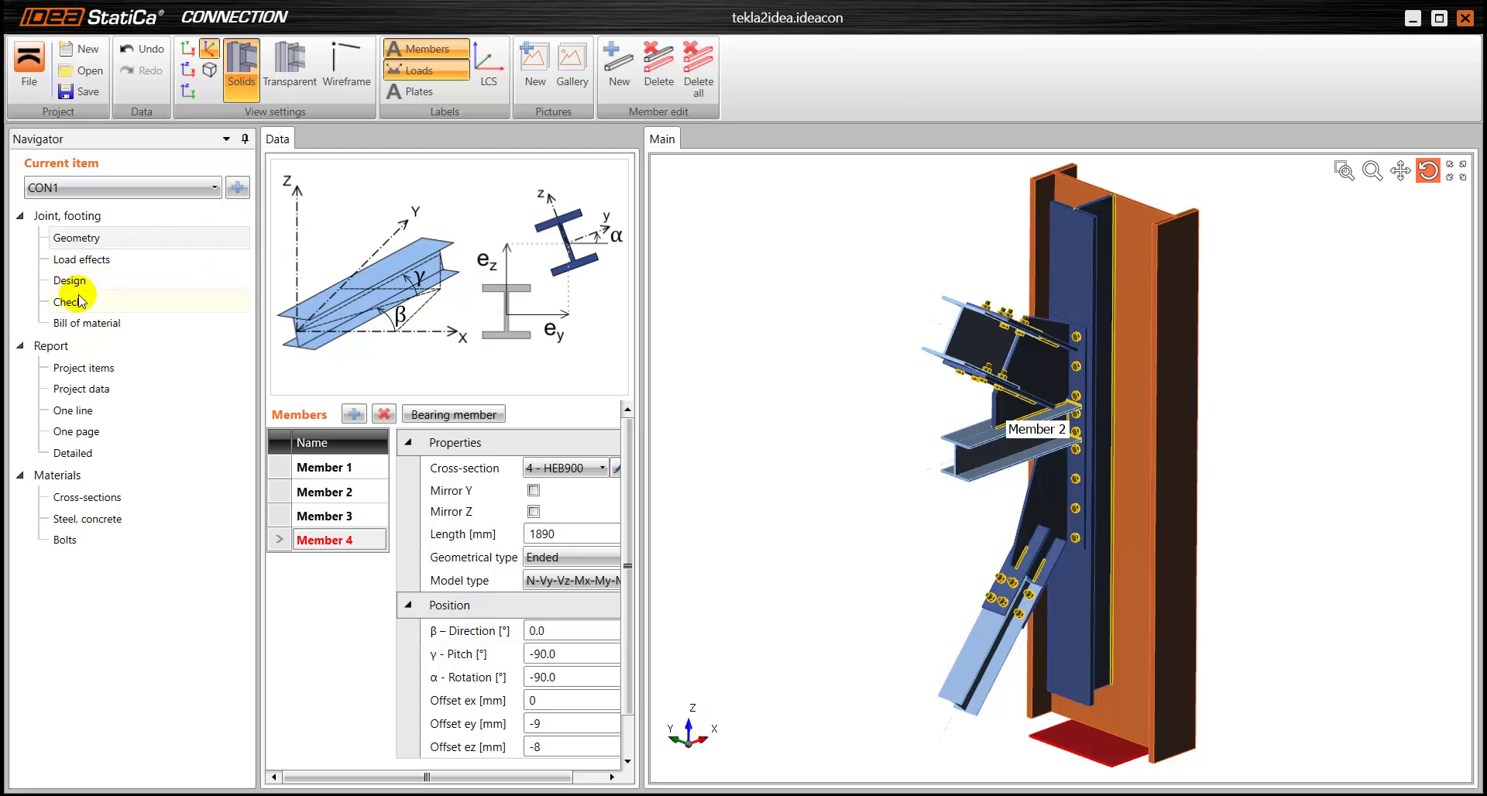
Step: Add load effect LE1 with axial forces N = 100, -50 and 30 kN on Members 1–3
click(78, 261)
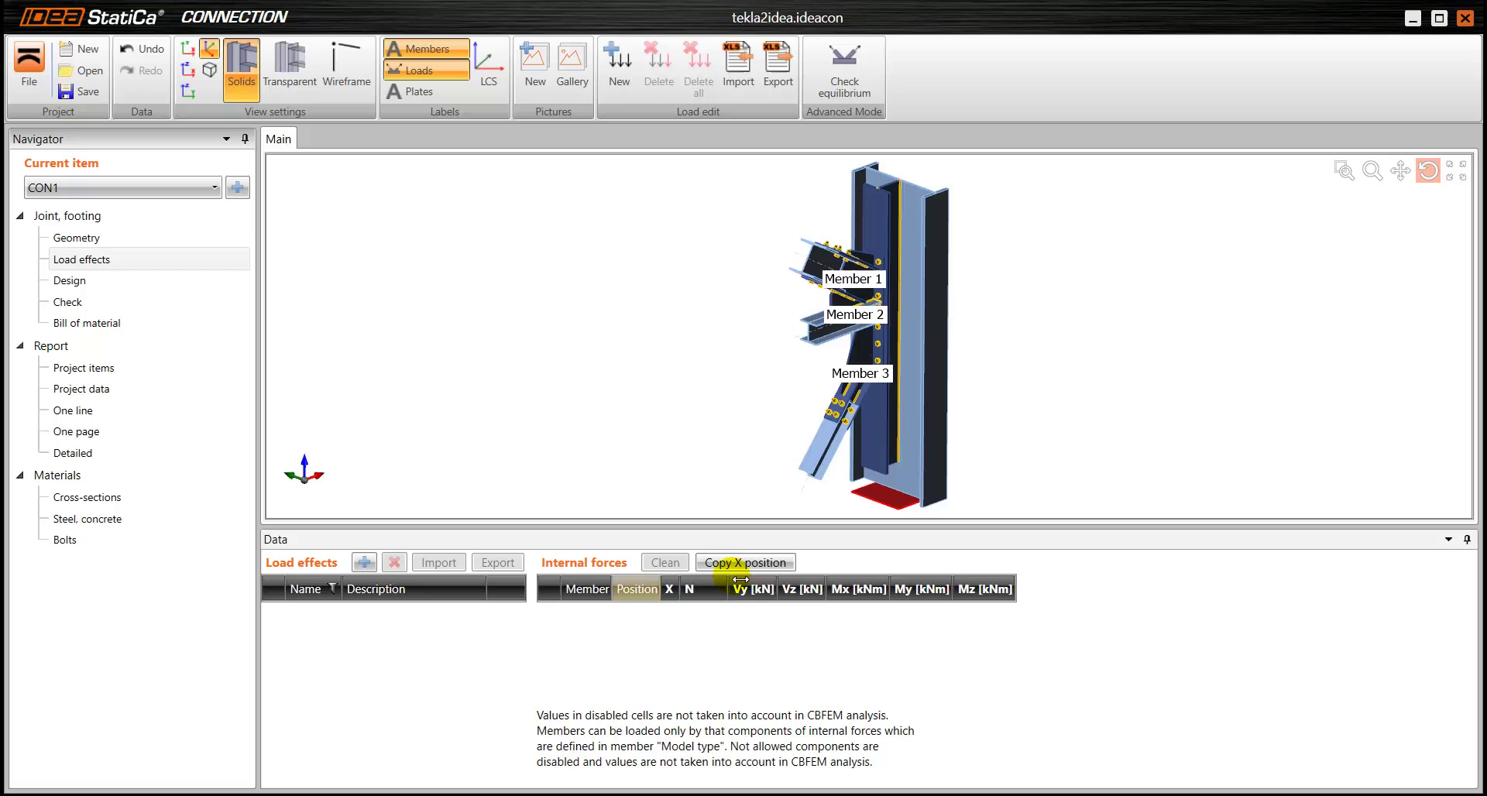
click(365, 563)
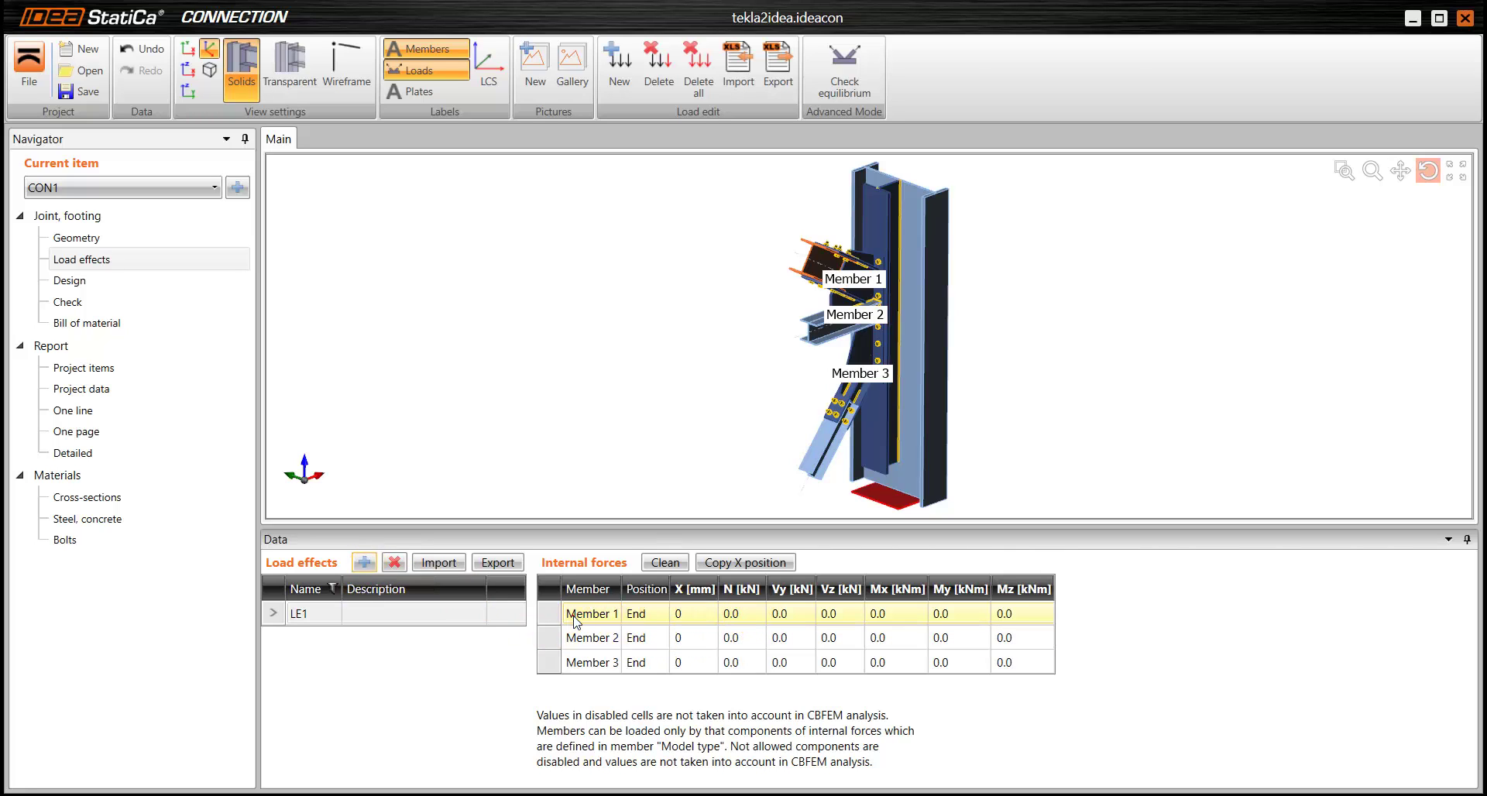
click(744, 614)
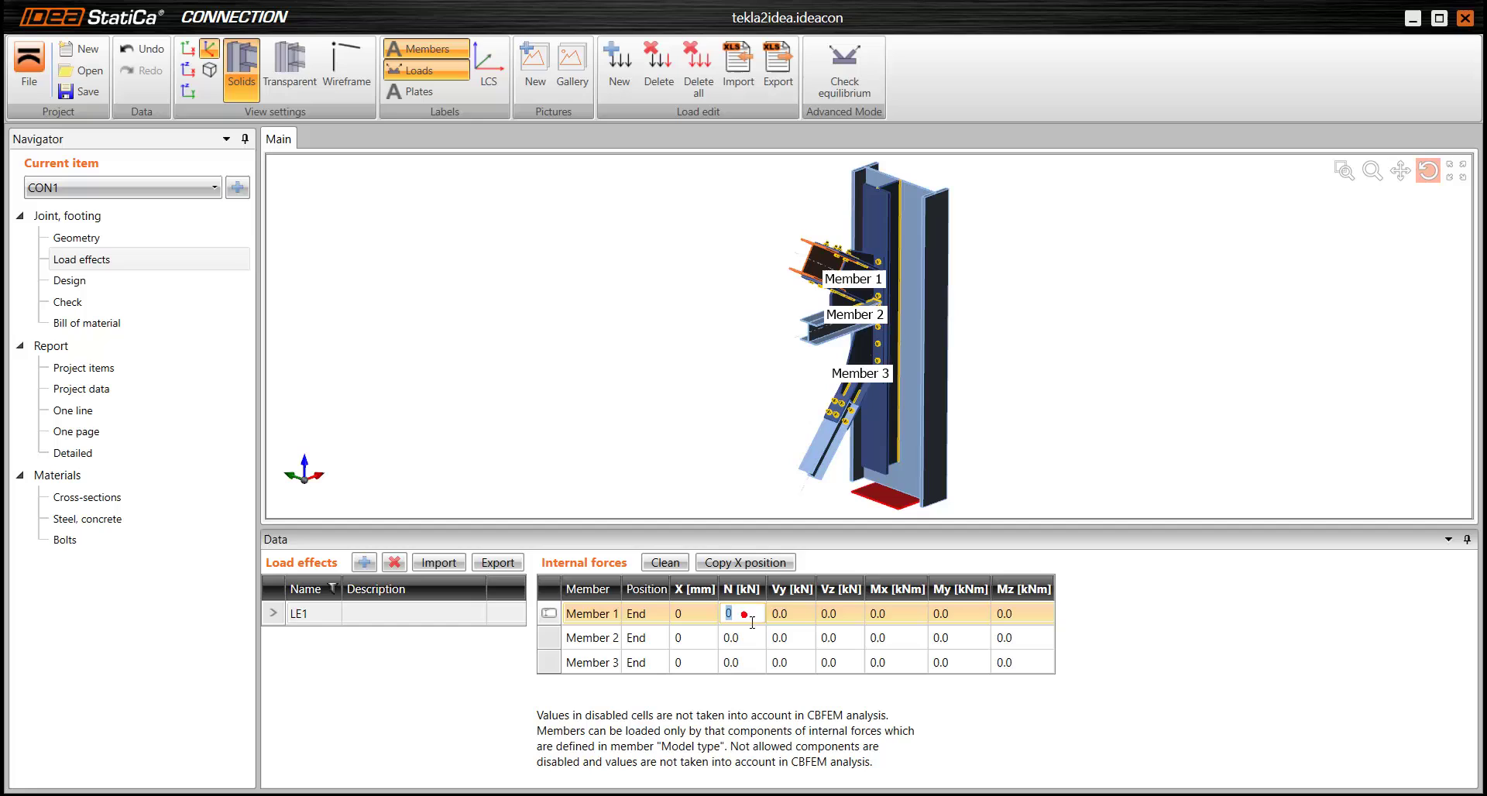
text(100)
key(Return)
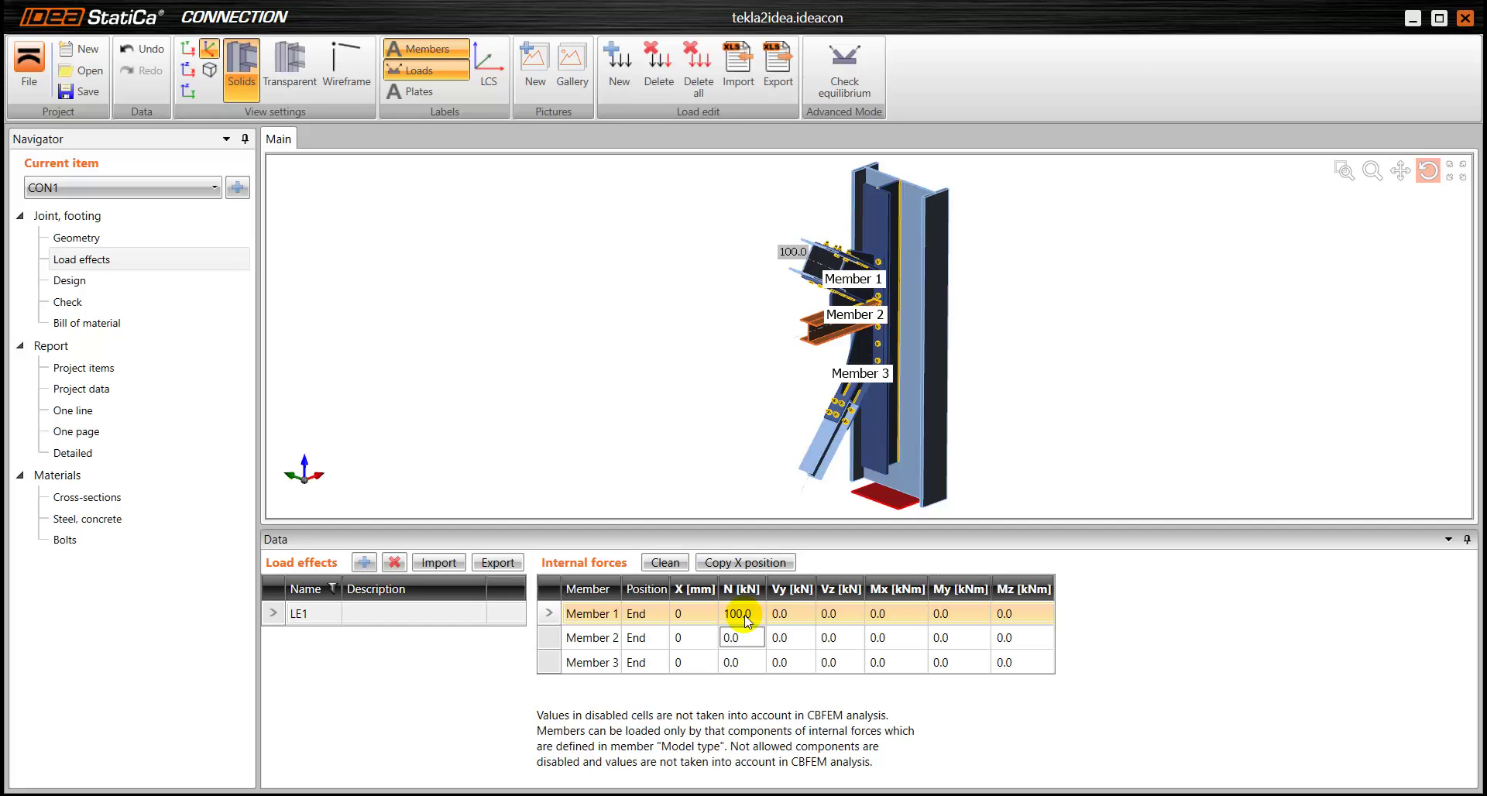
text(-50)
key(Return)
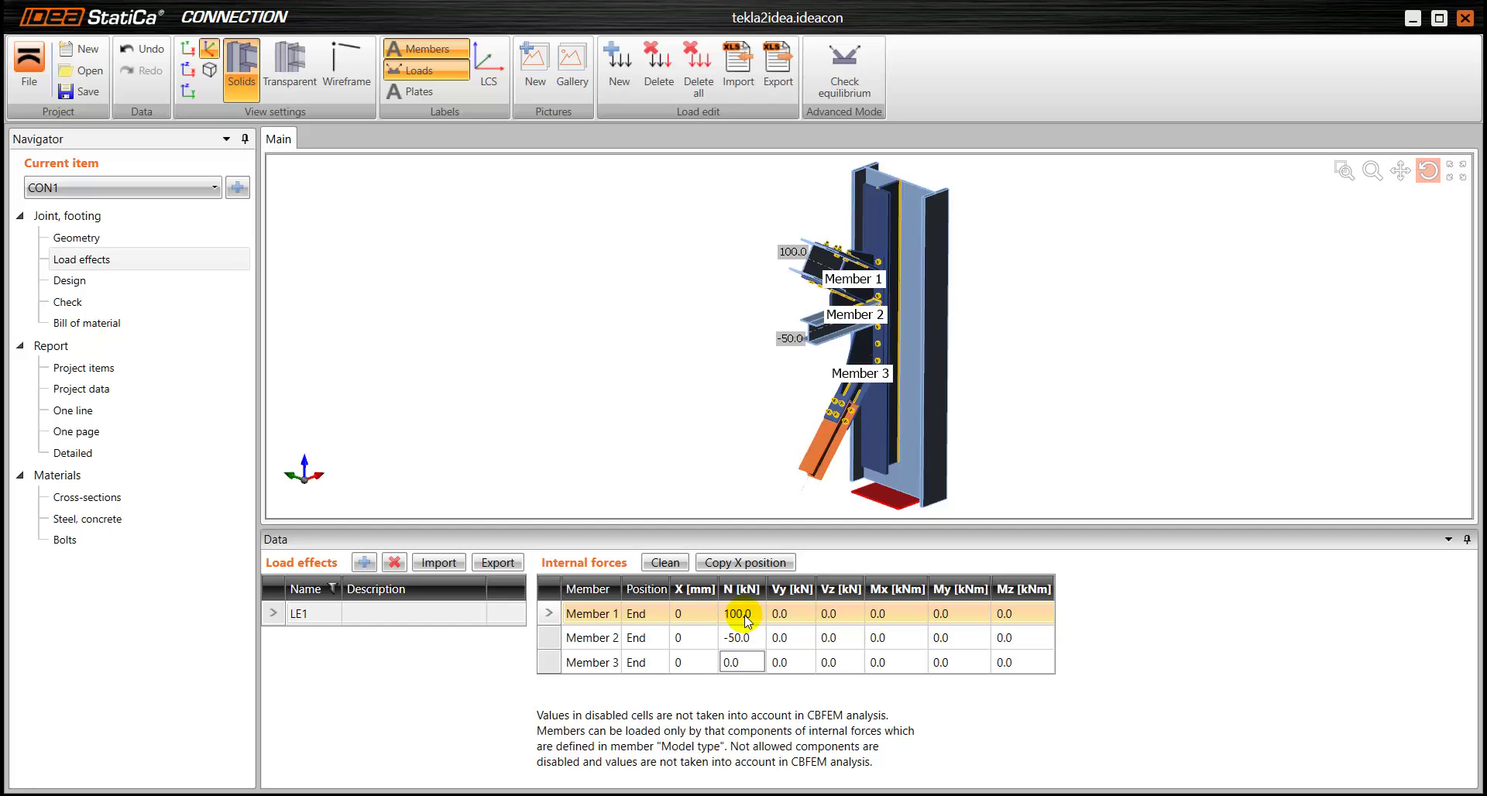
text(30)
key(Tab)
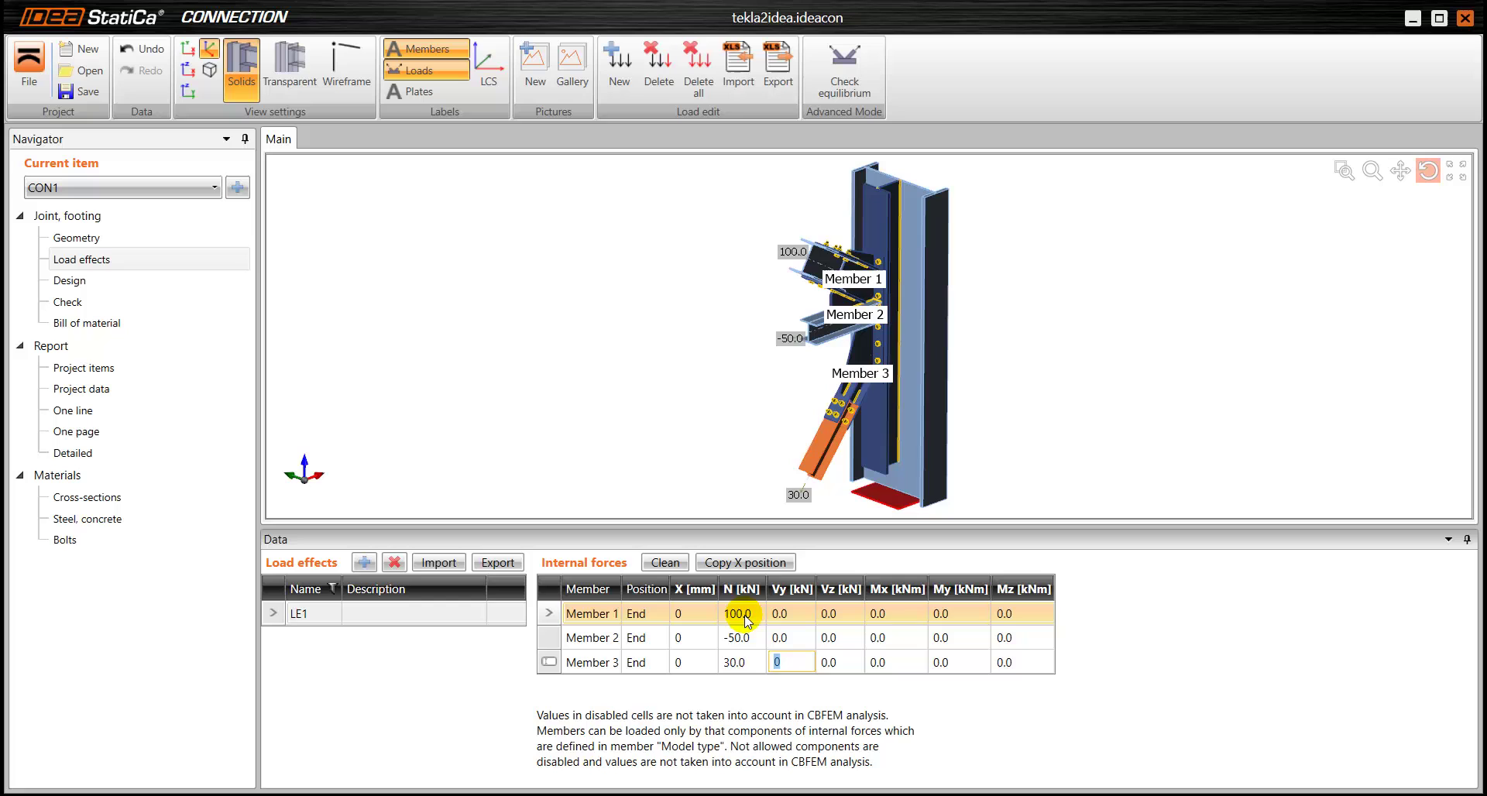
Step: Give Member 2 a bending moment My of -20 kNm
drag(812, 469, 813, 474)
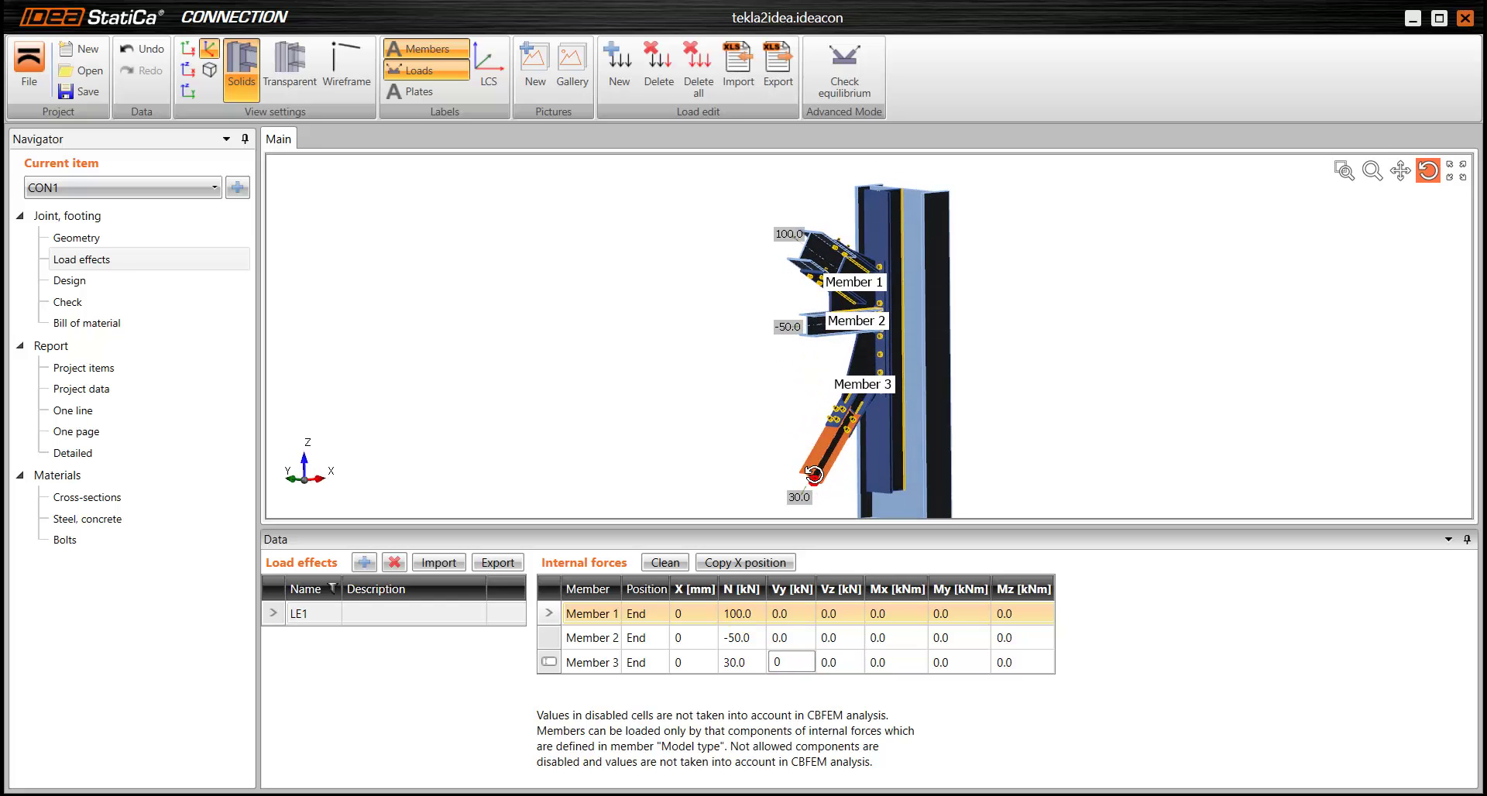
scroll(783, 392, up, 5)
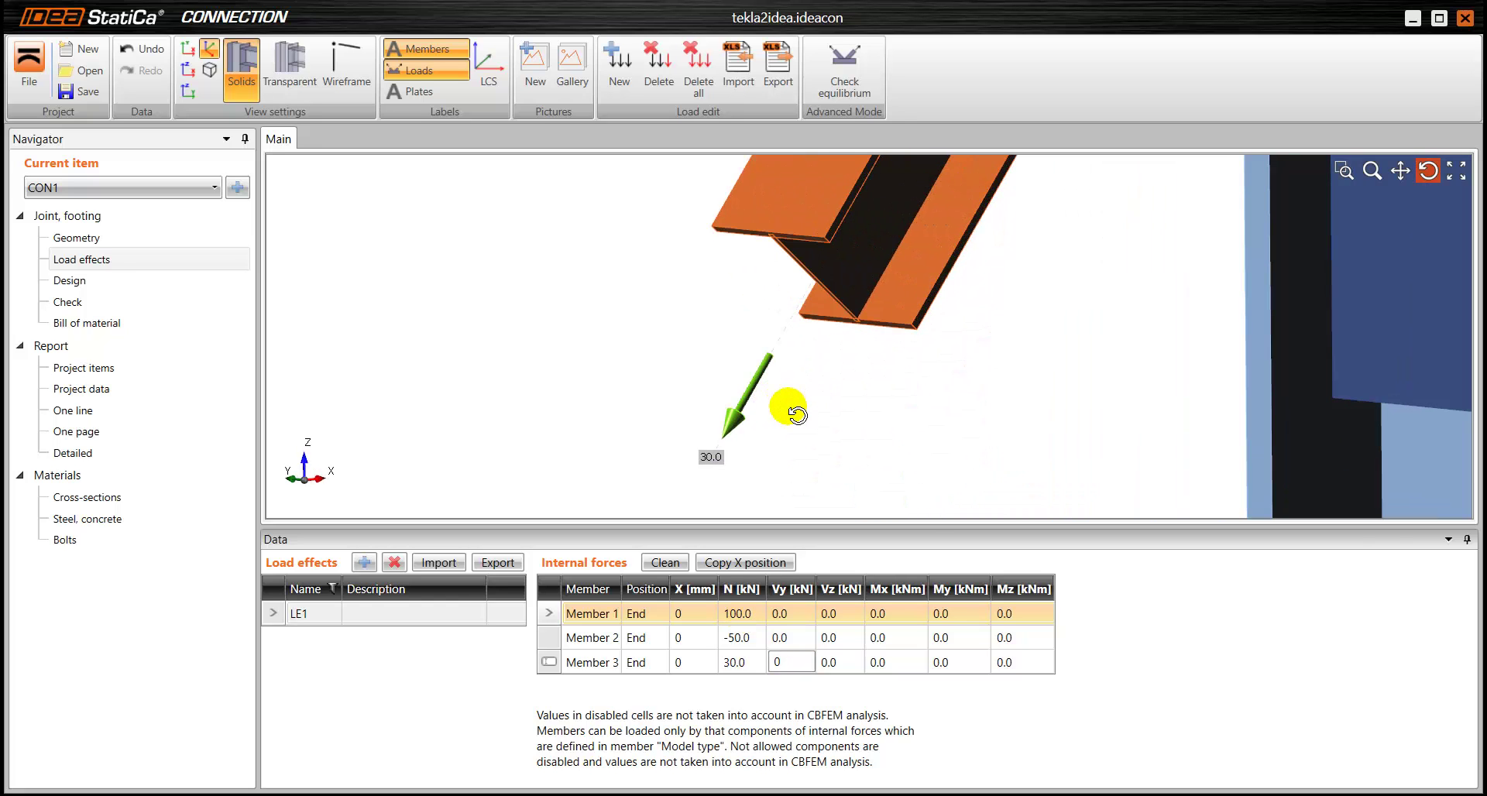
scroll(788, 410, down, 5)
click(959, 663)
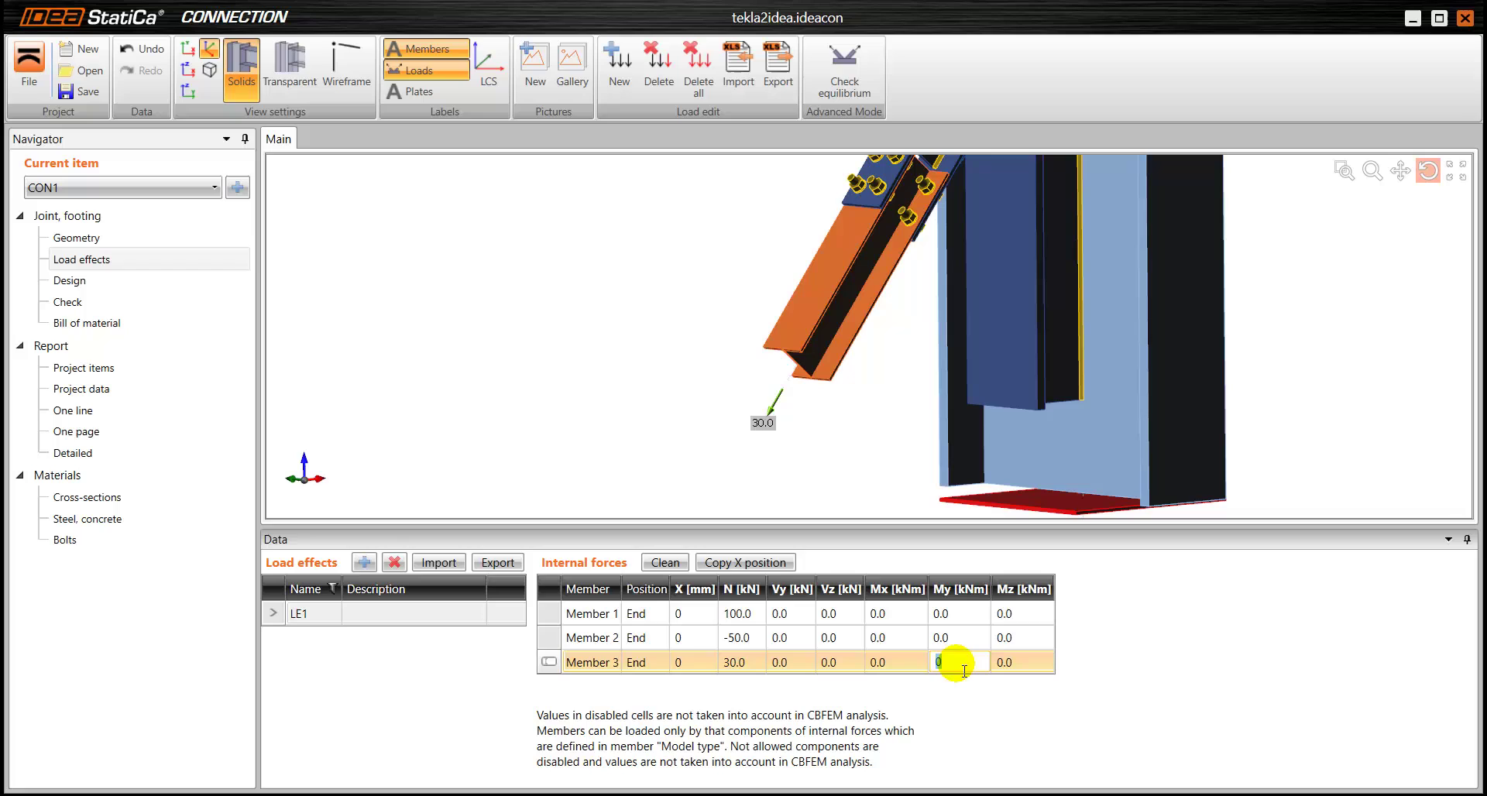
click(960, 638)
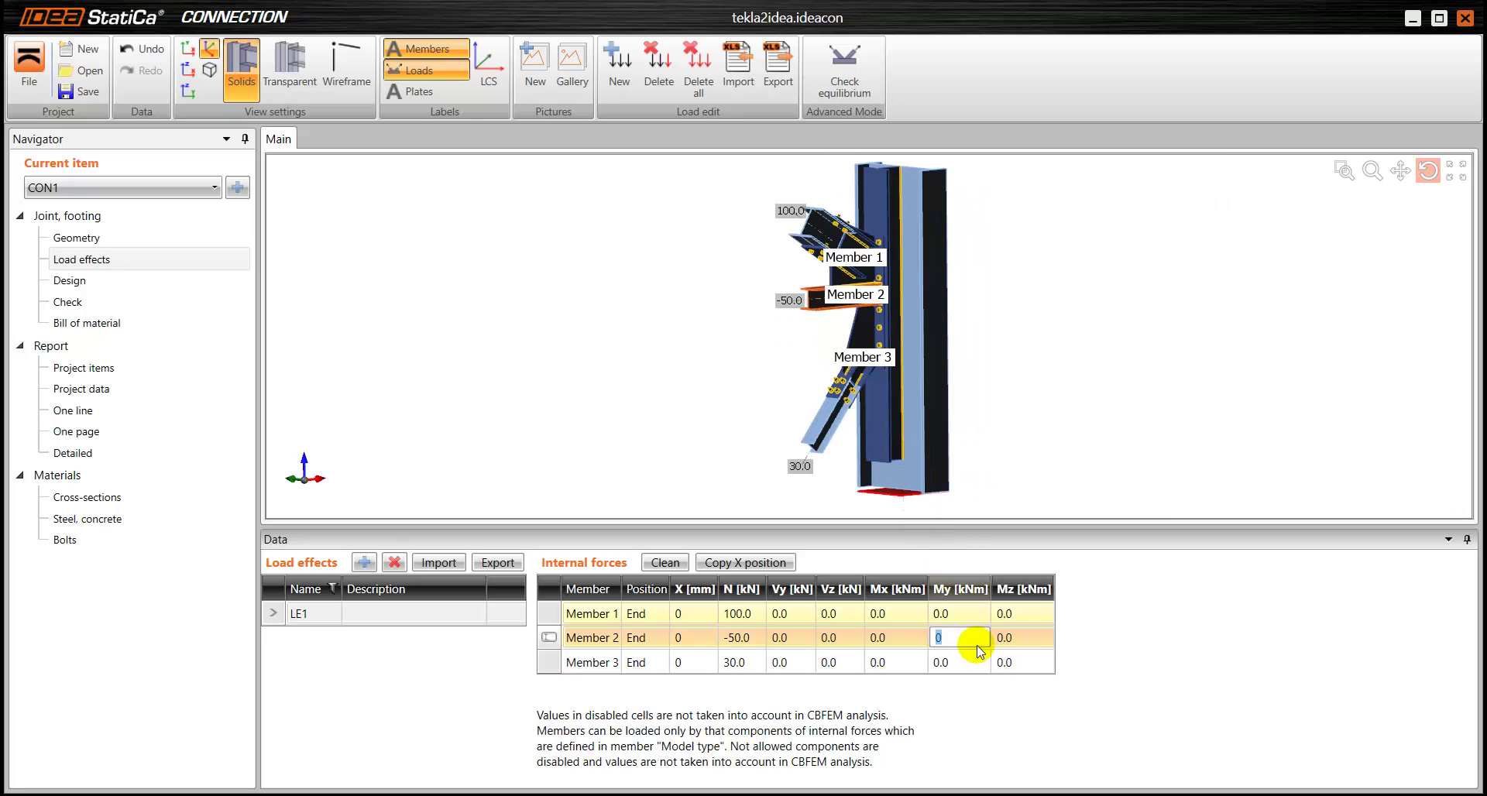
text(-20)
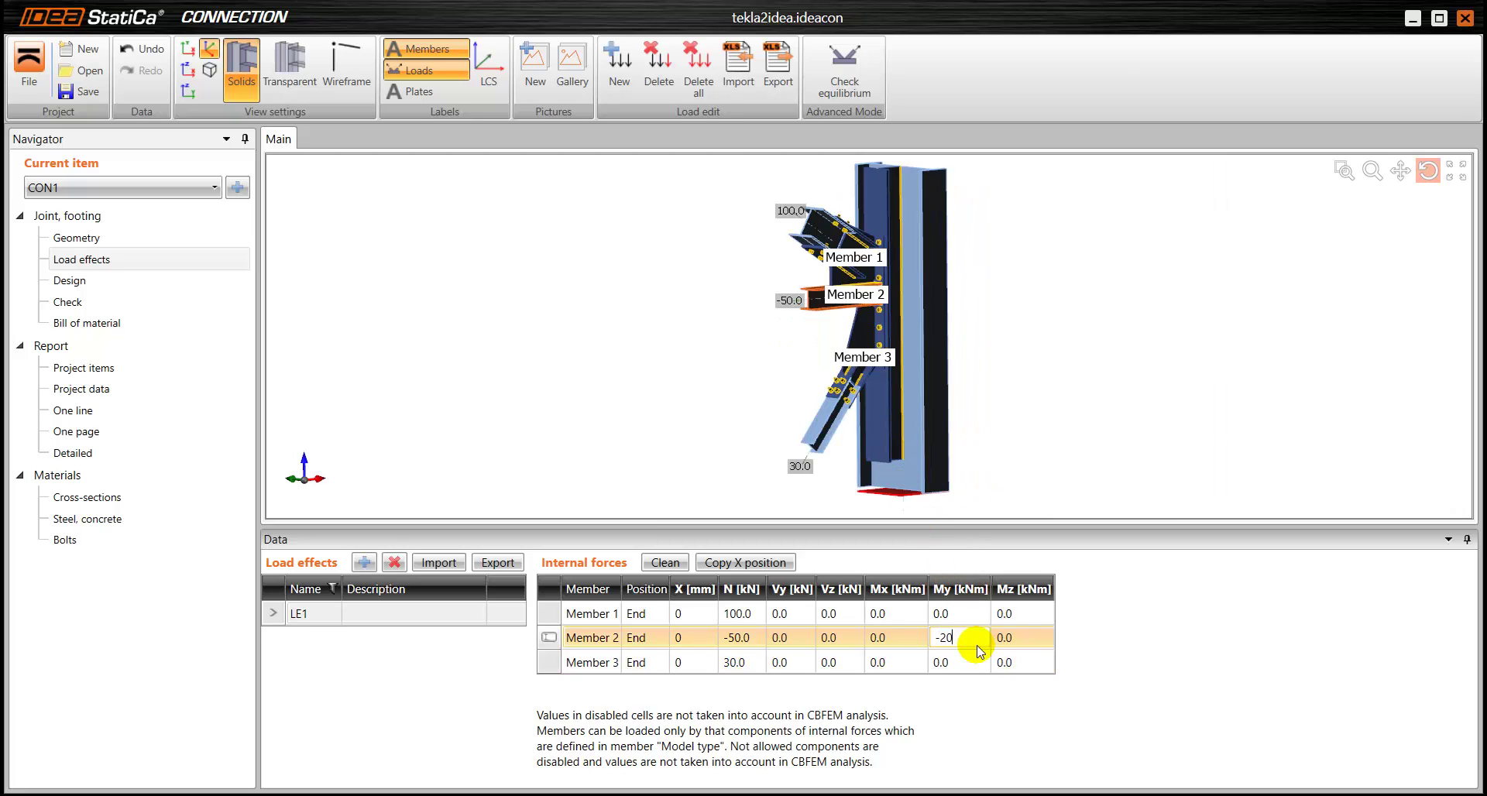
key(Return)
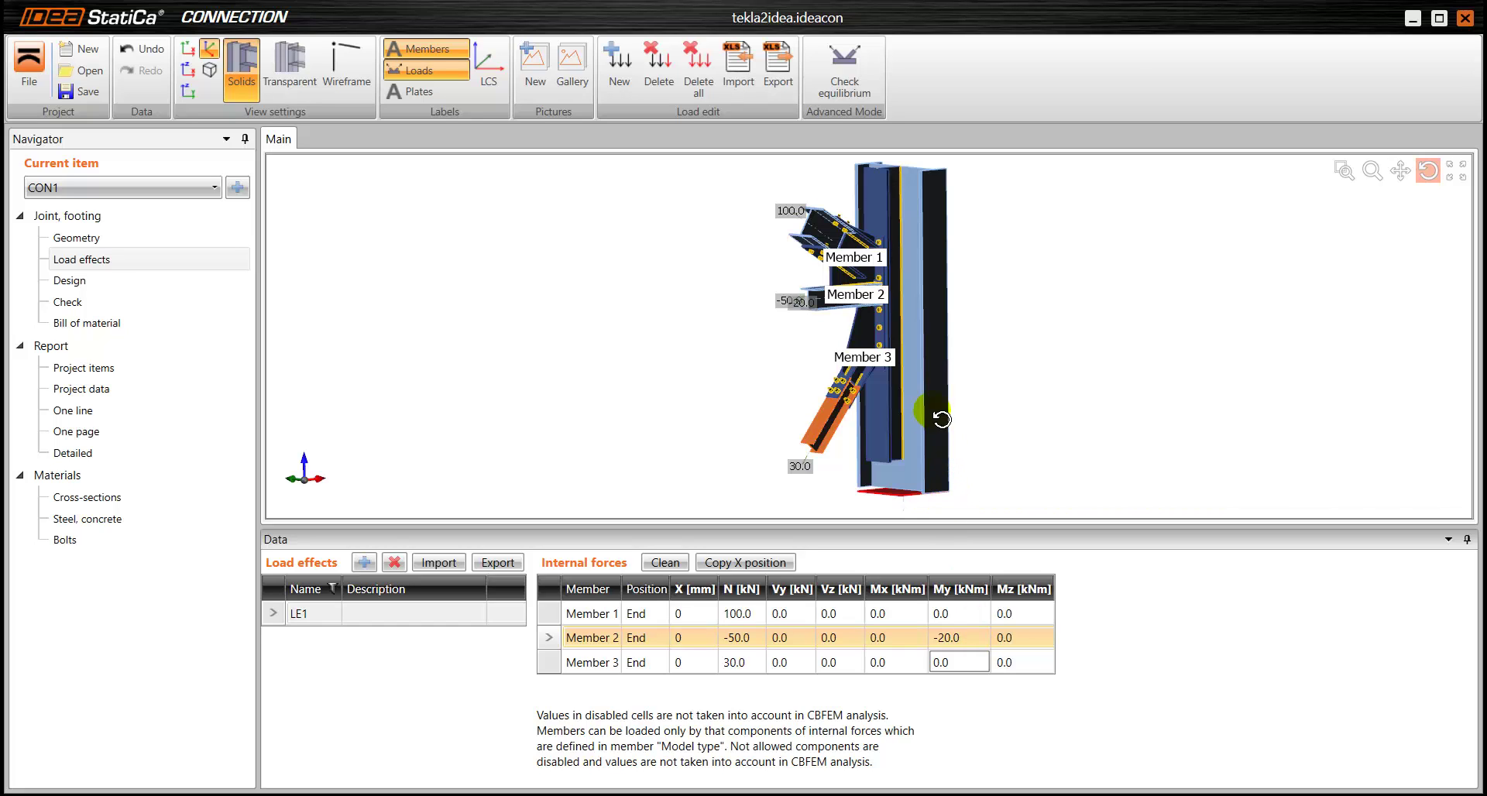
Step: Hide the member name labels, inspect Member 2's end, and move to the Check view
middle_drag(879, 299, 866, 314)
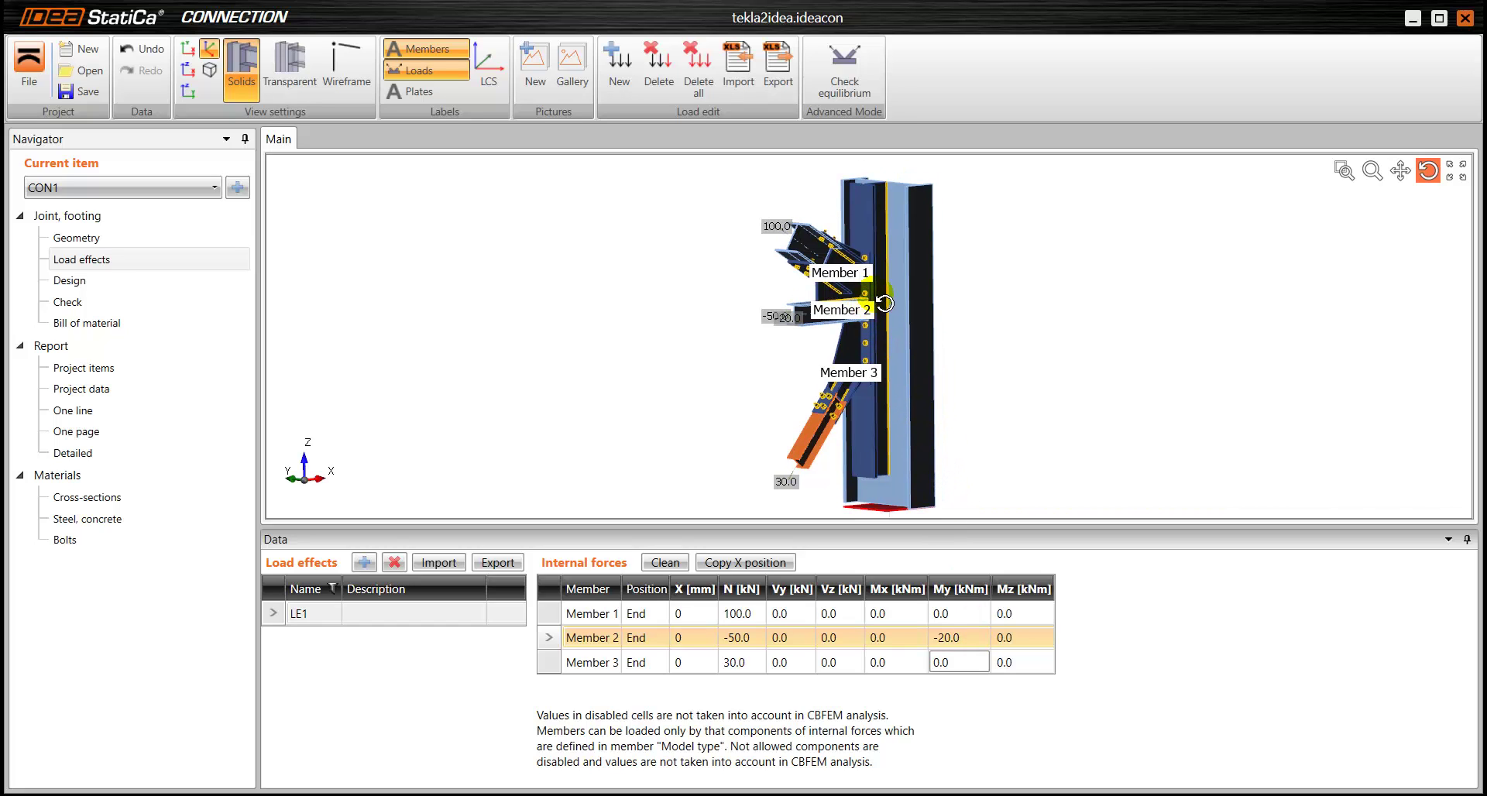
click(434, 48)
scroll(864, 315, up, 5)
middle_drag(864, 314, 874, 412)
scroll(663, 465, up, 5)
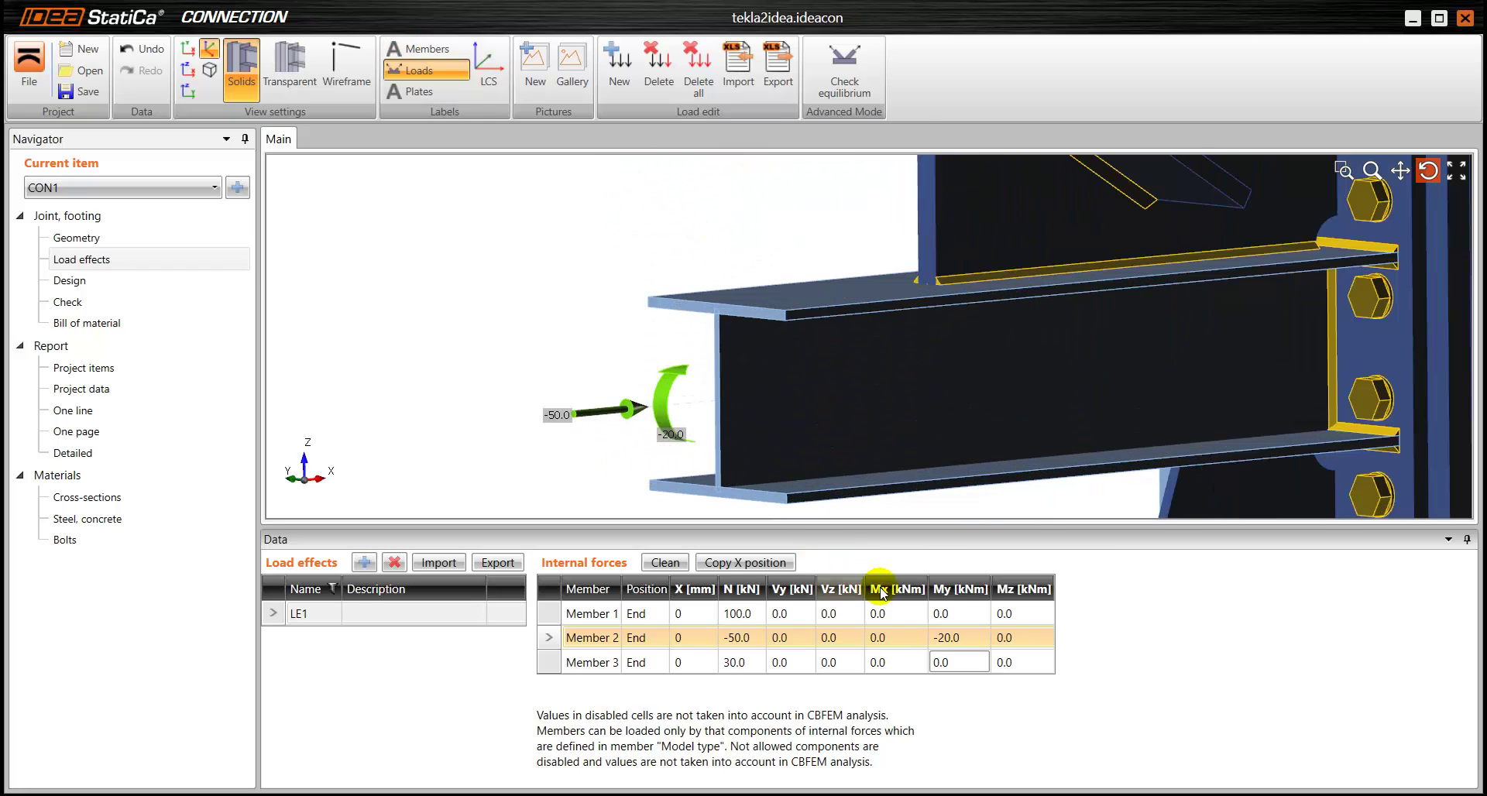
drag(790, 434, 837, 472)
scroll(825, 438, down, 5)
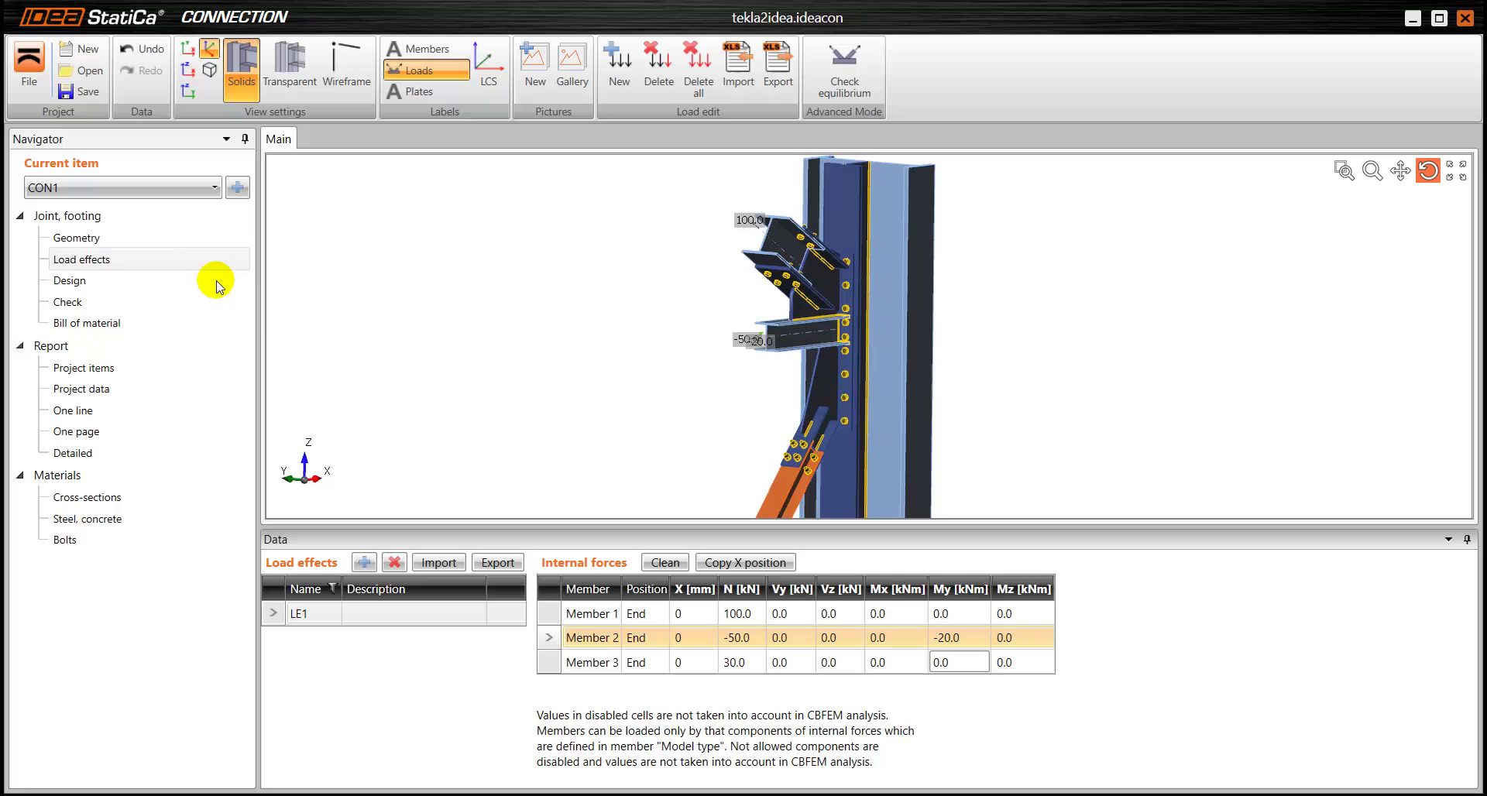
click(73, 302)
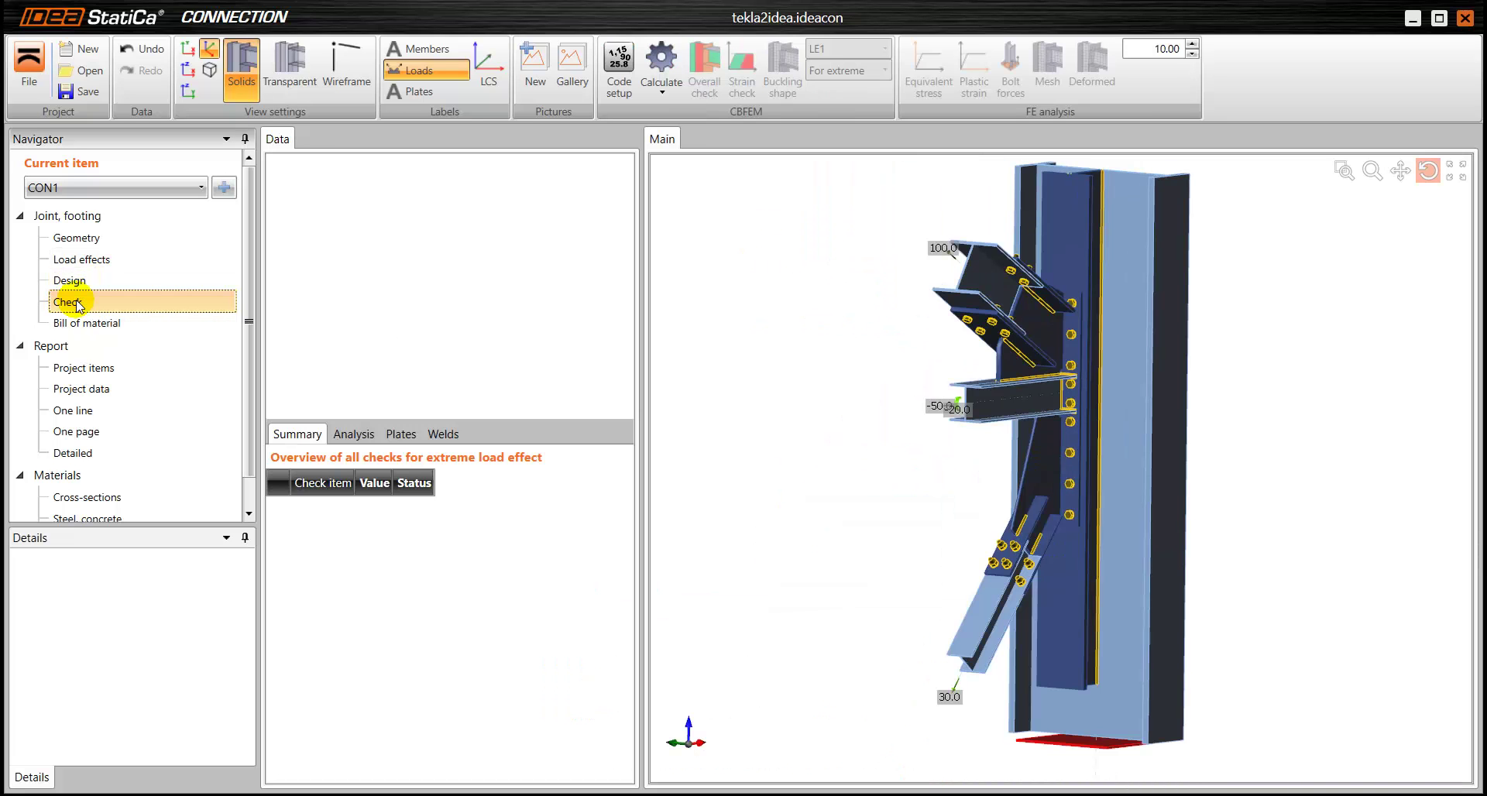
Step: Run the CBFEM calculation and orbit the model to review the passing plate, bolt and weld results
mouse_move(829, 488)
mouse_down()
mouse_move(857, 498)
mouse_move(829, 492)
mouse_up()
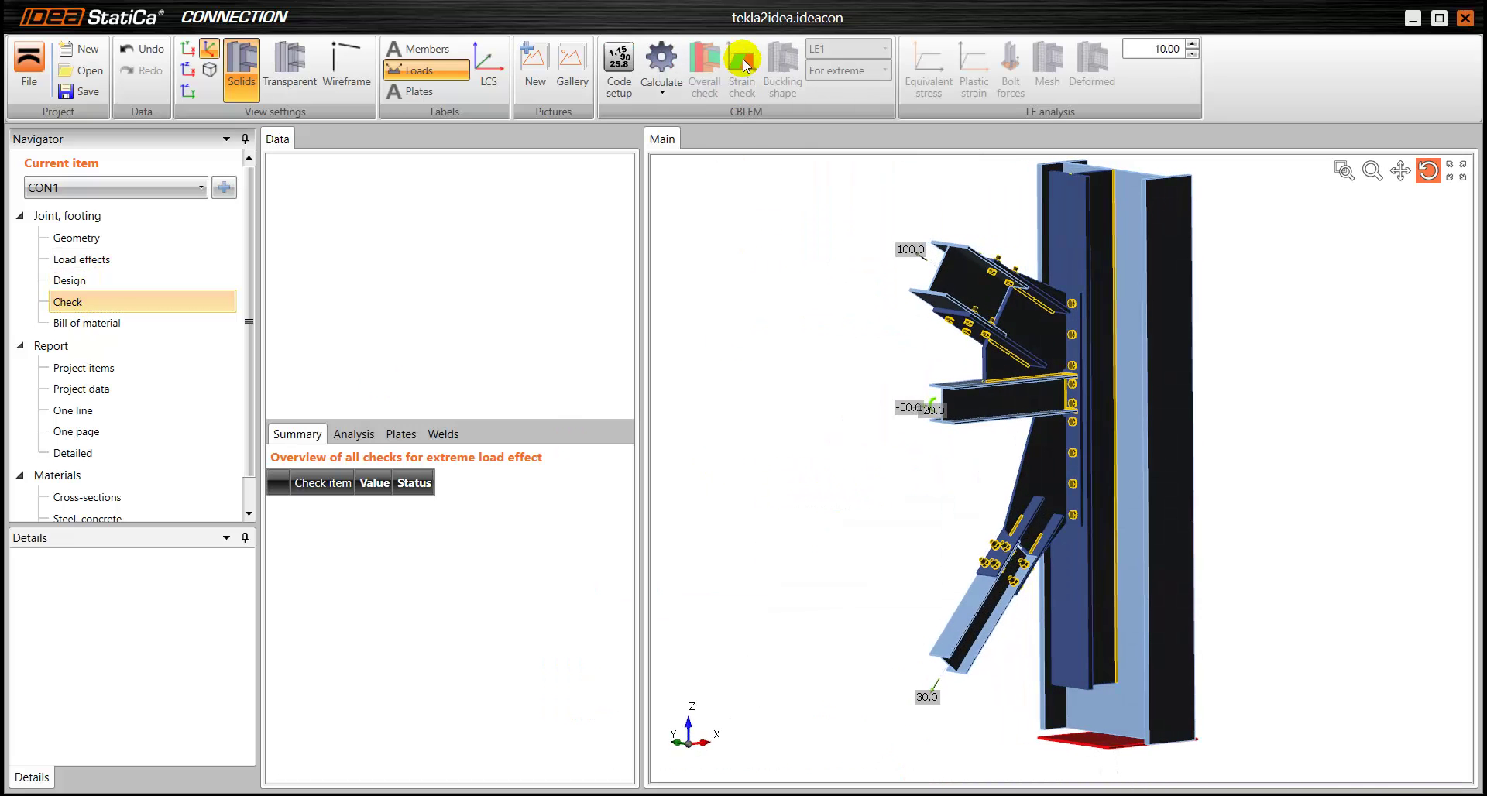
click(663, 62)
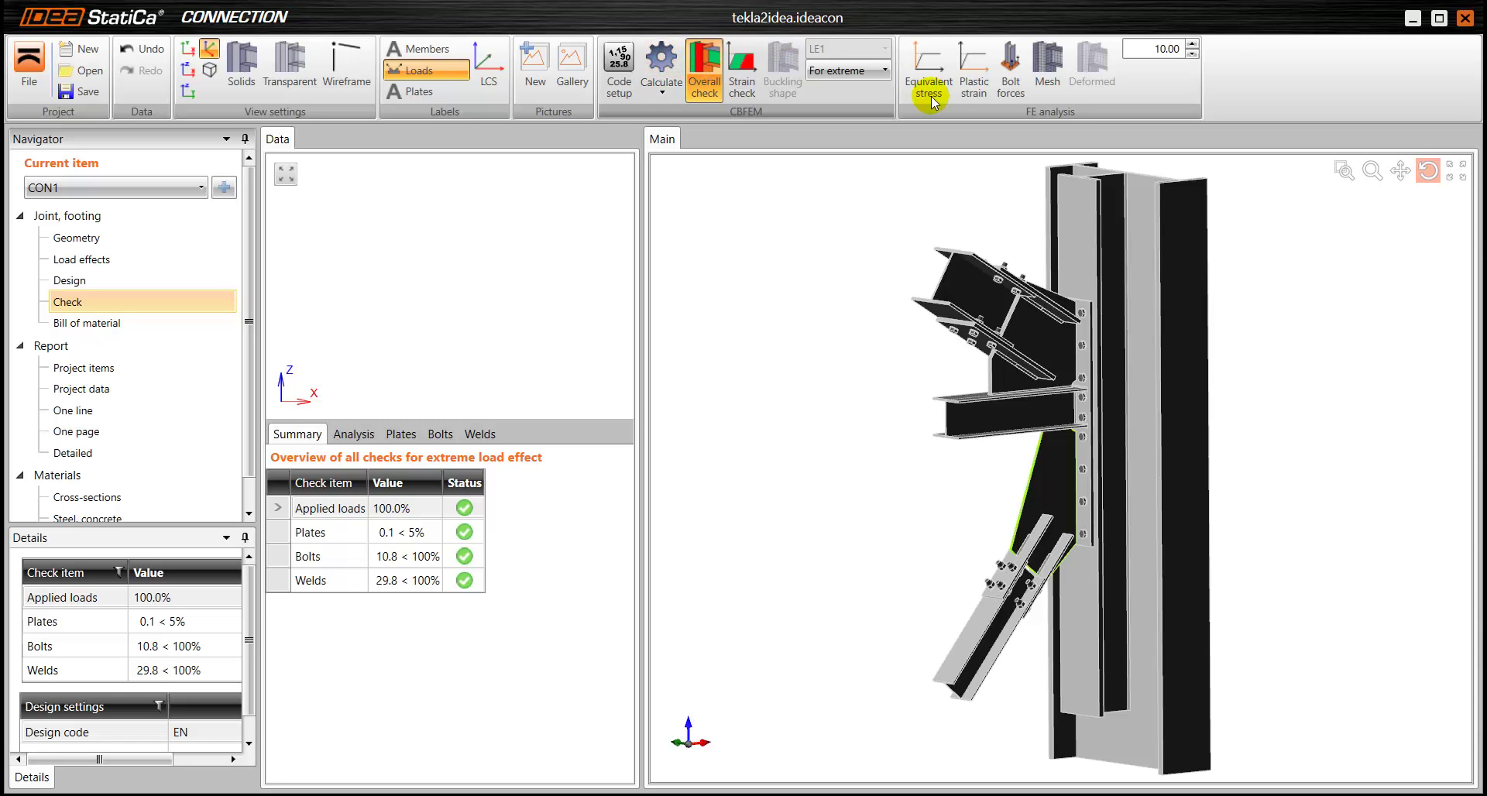
drag(1029, 454, 1238, 432)
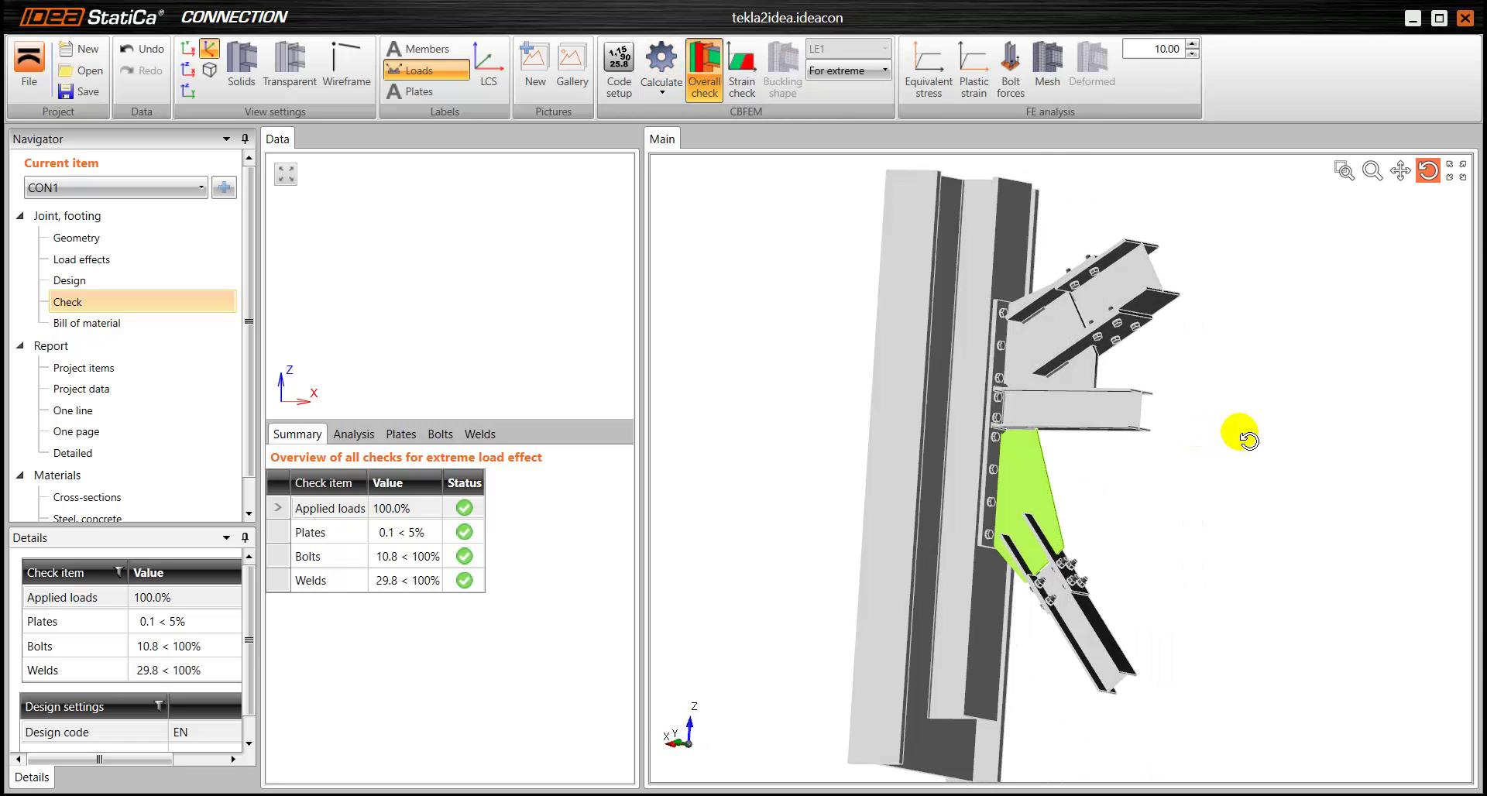
drag(1072, 458, 889, 465)
drag(1106, 438, 1002, 495)
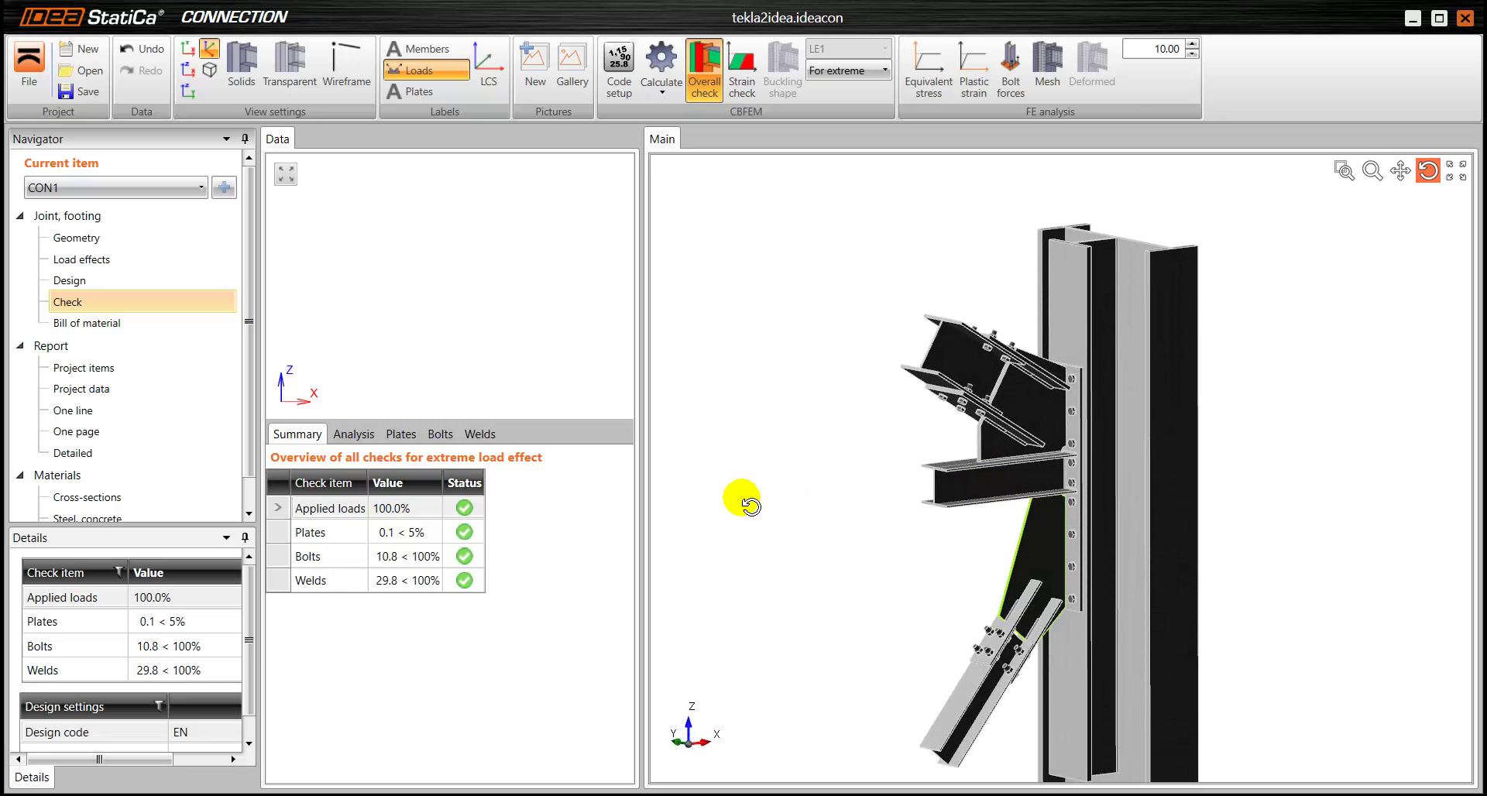
drag(1011, 491, 1187, 475)
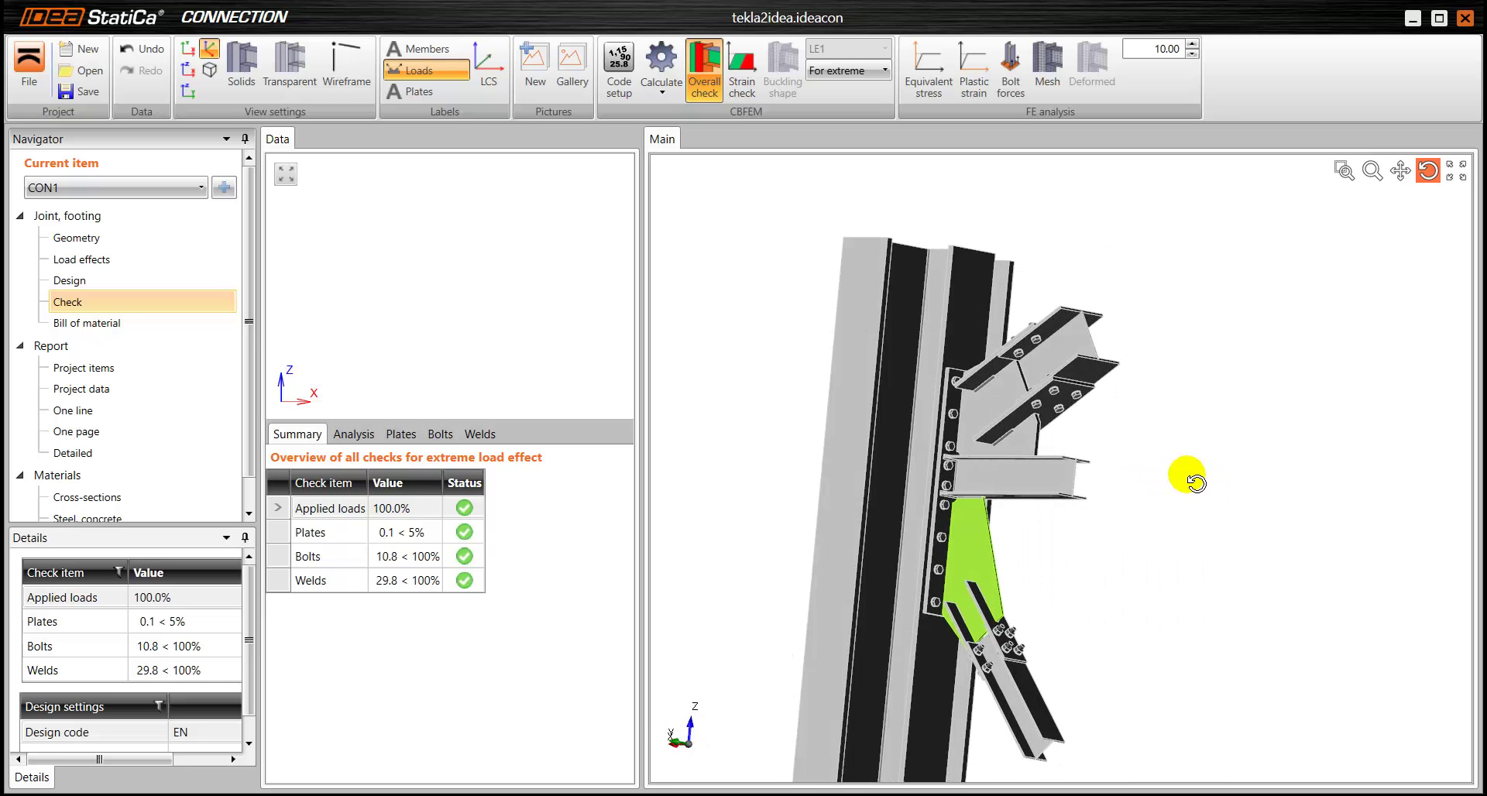
Step: Change Member 2's My moment to 50 kNm and recalculate the connection
click(83, 261)
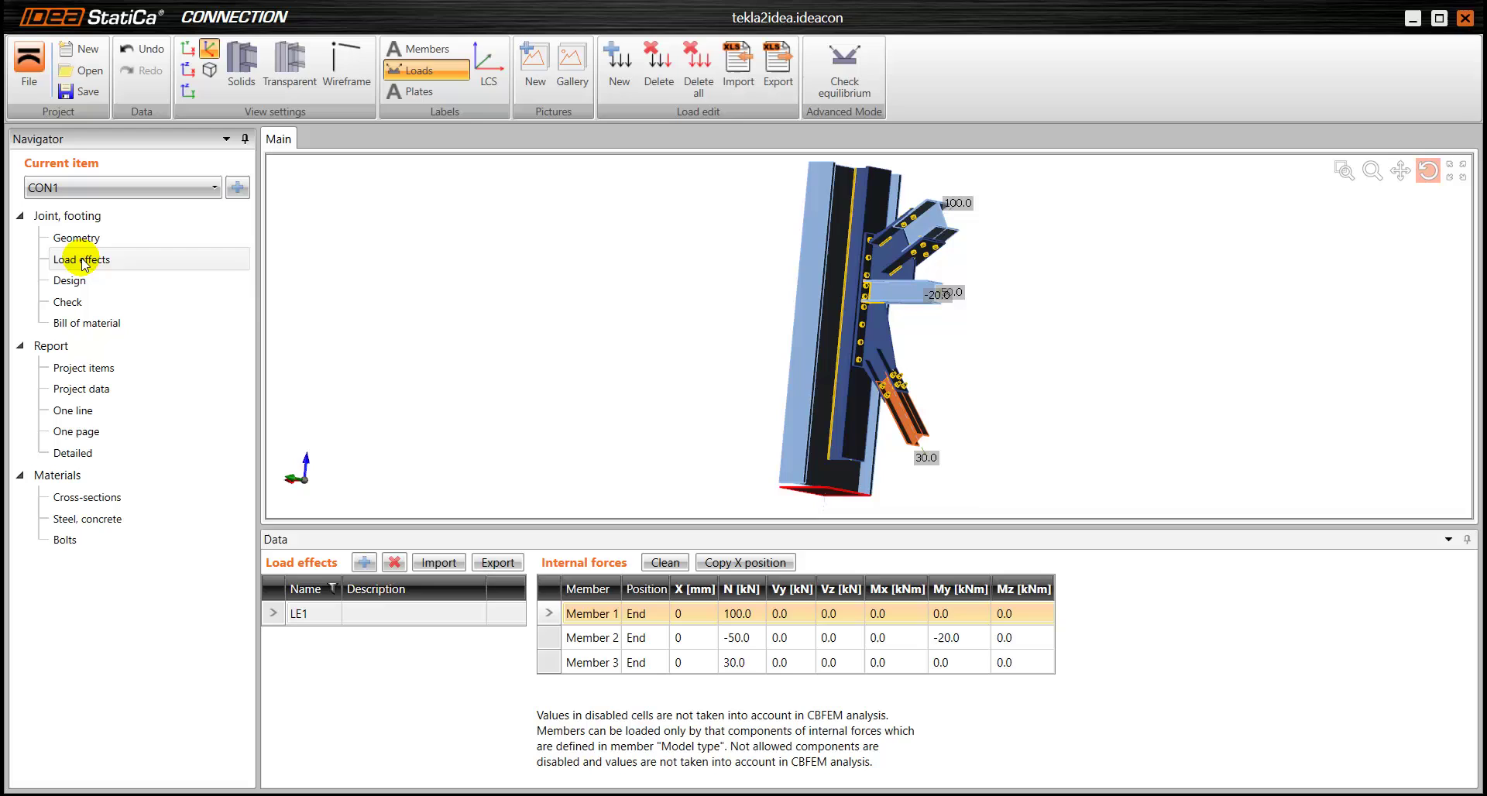
click(967, 638)
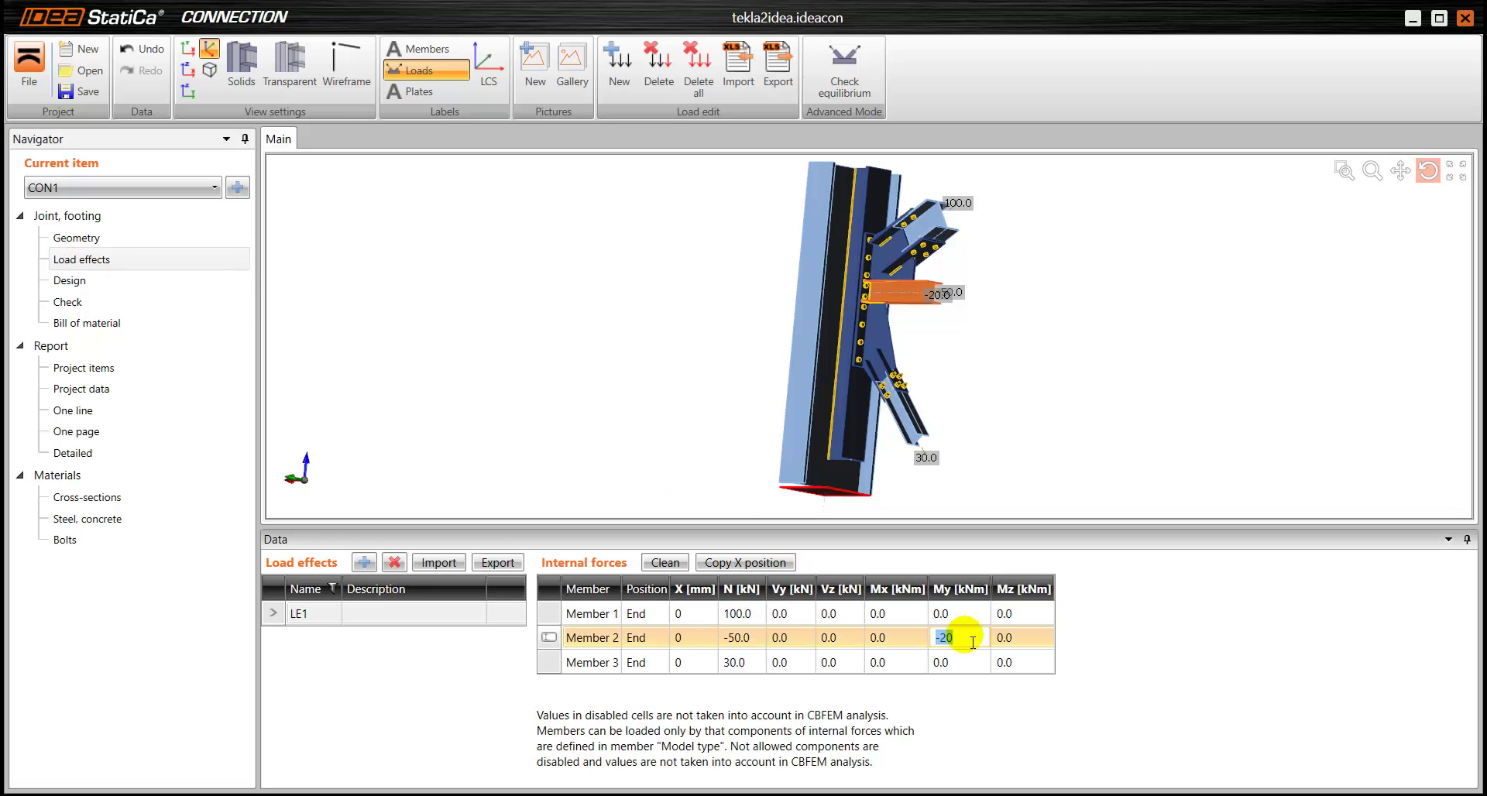
text(50)
key(Return)
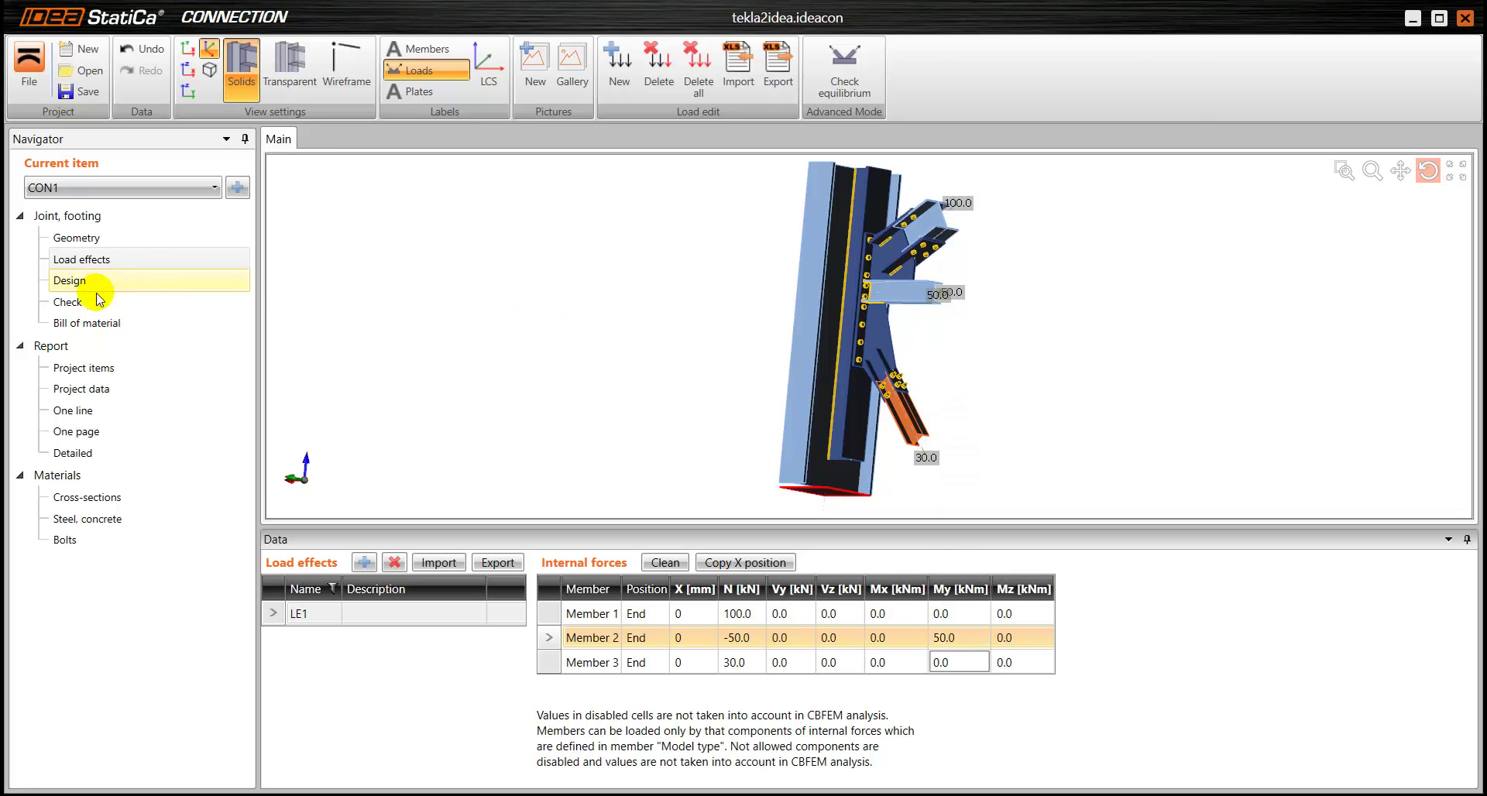
click(75, 305)
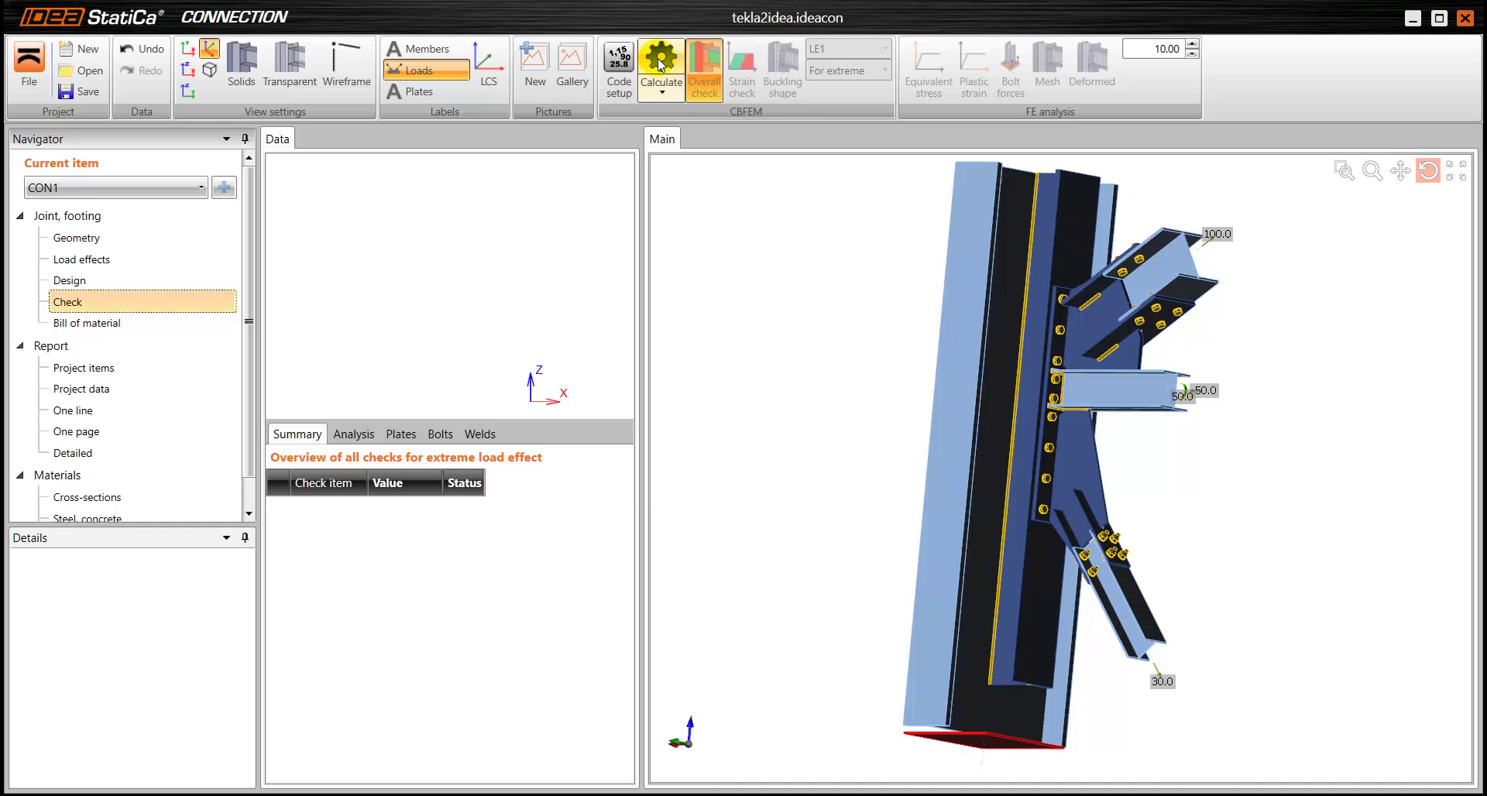
click(661, 58)
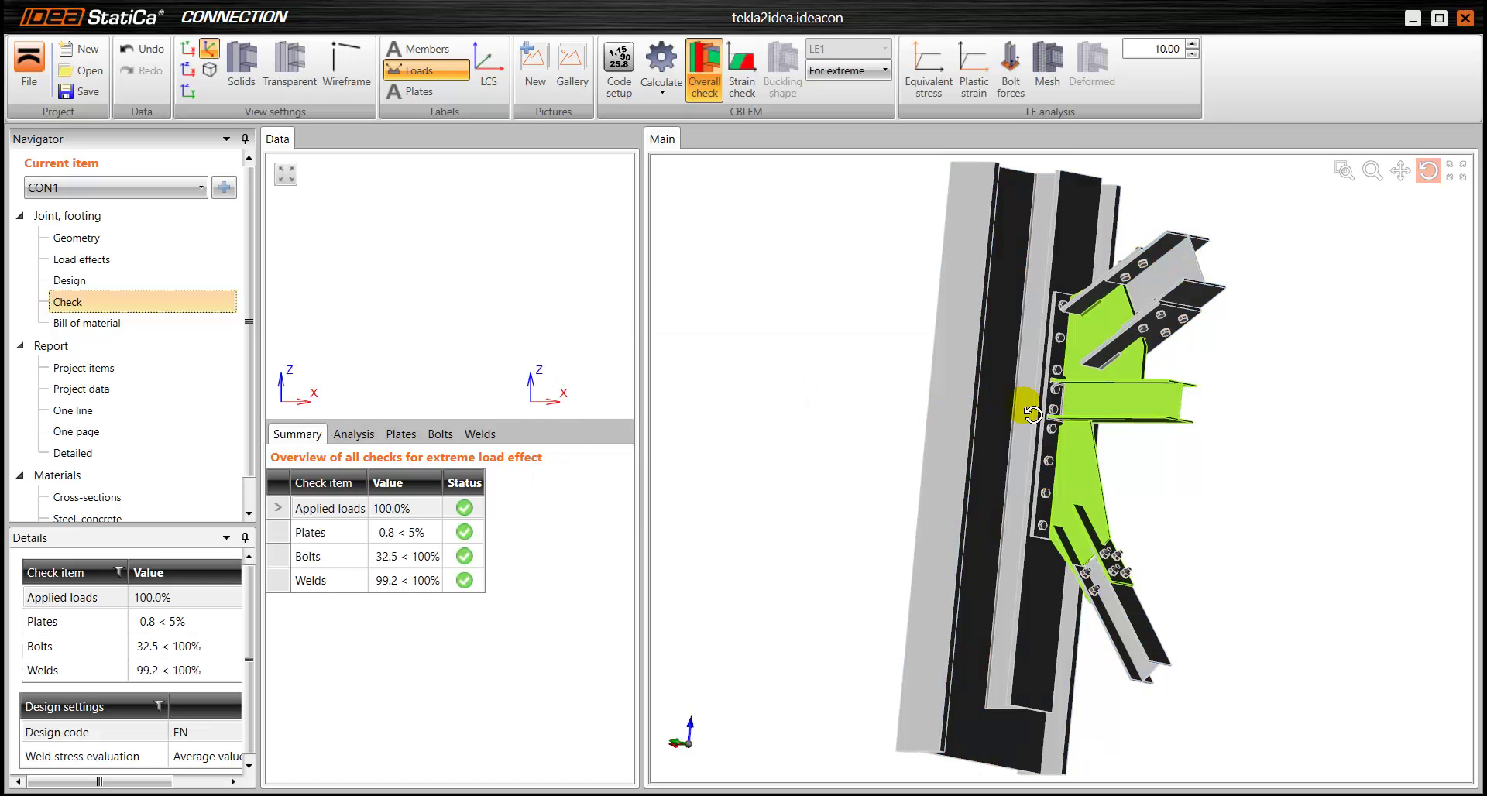
Step: Show the FE mesh and display equivalent stress on the joint
drag(1082, 405, 1069, 488)
scroll(1068, 403, up, 3)
scroll(1067, 404, up, 5)
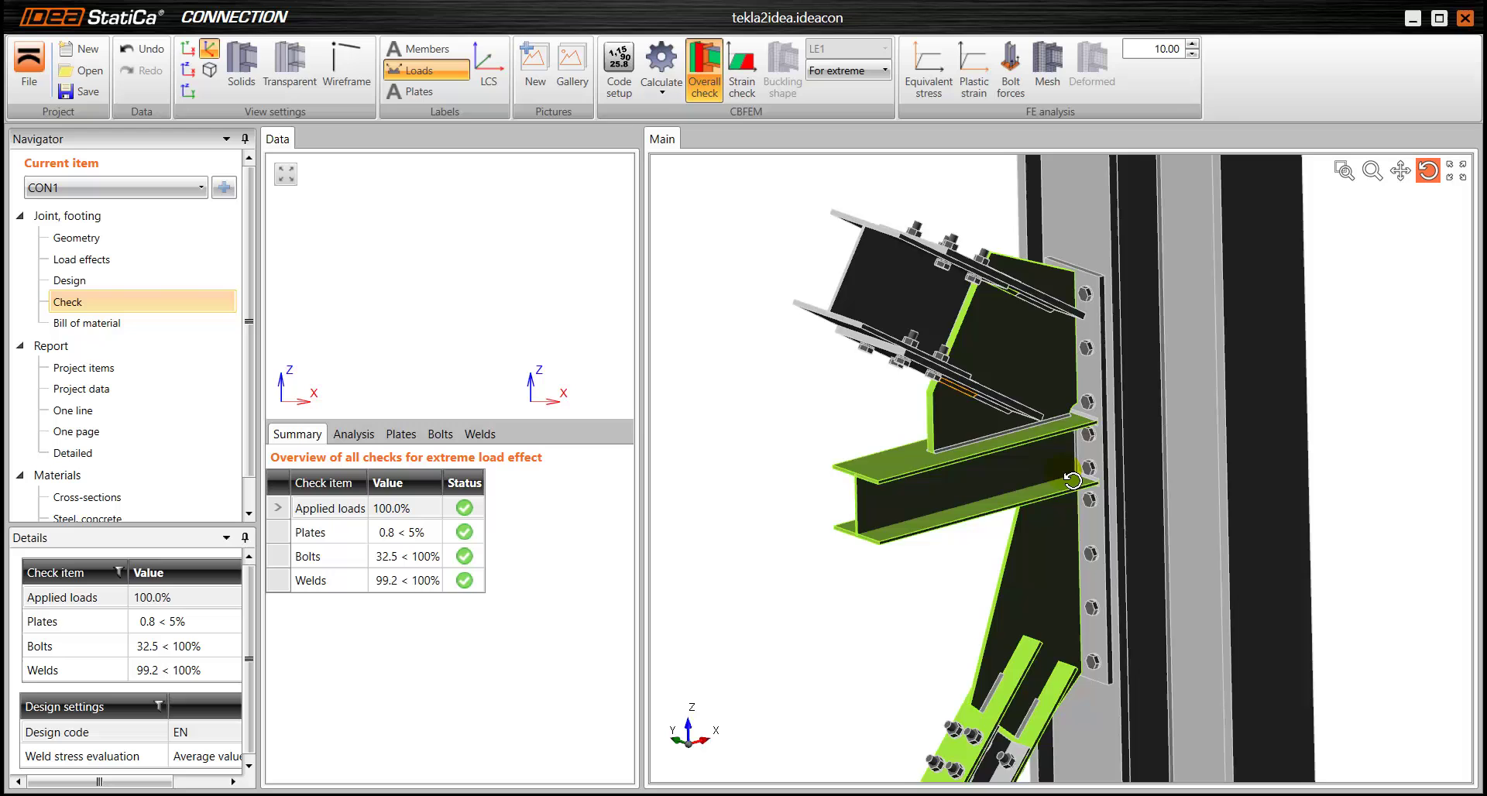
scroll(1069, 488, down, 3)
middle_drag(1071, 487, 1030, 482)
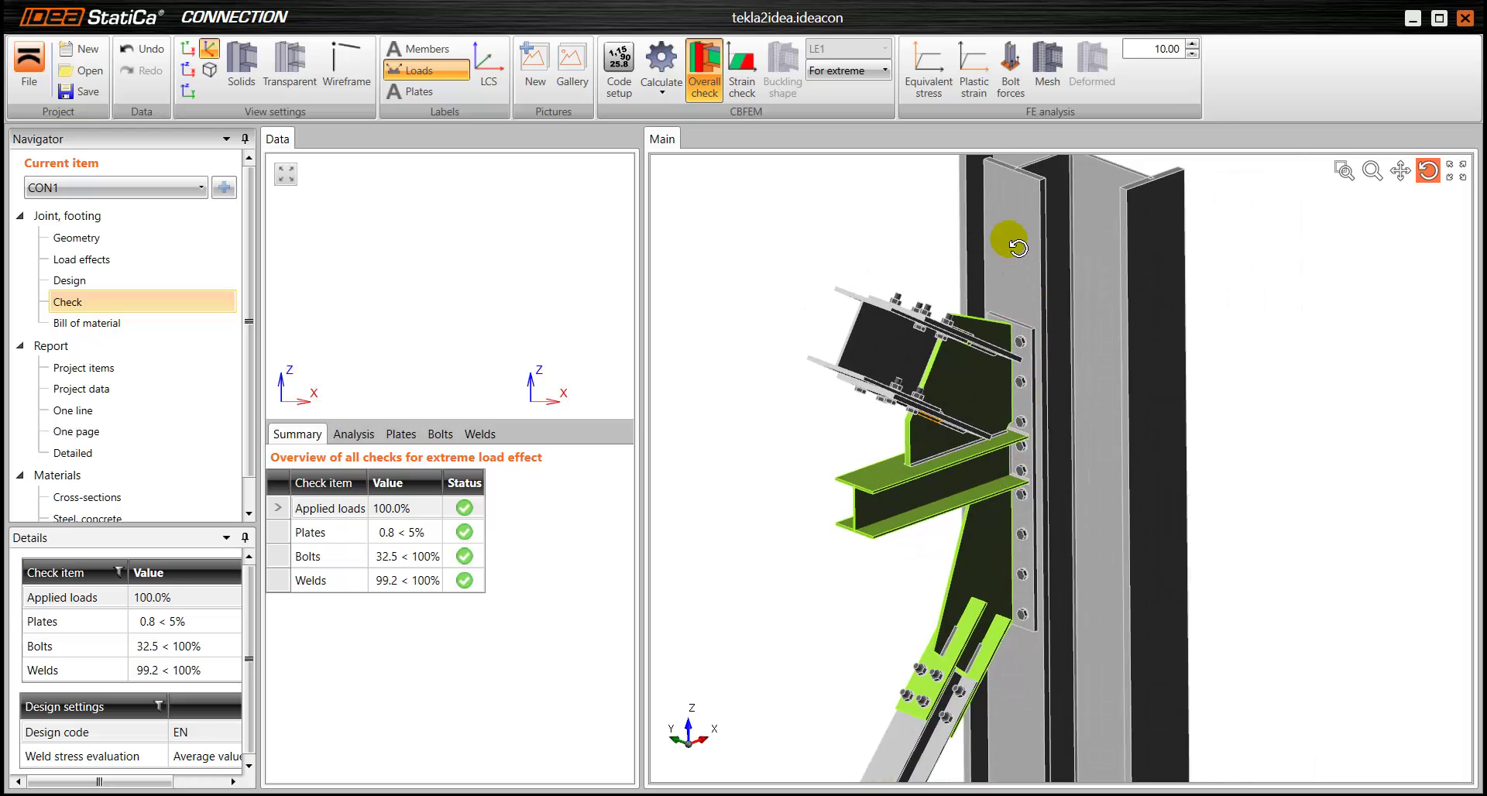
click(1049, 69)
click(927, 68)
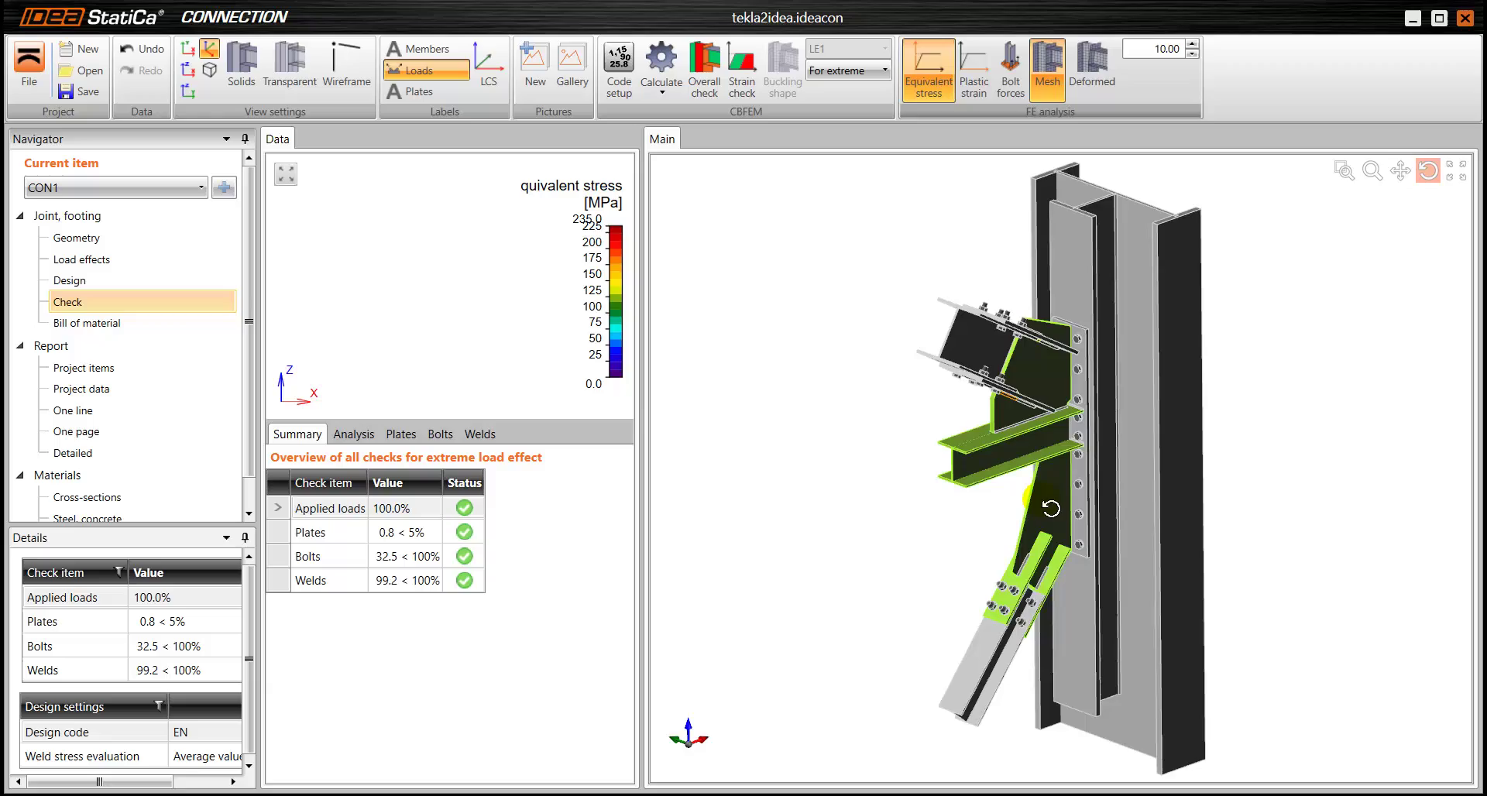
Step: Inspect the stressed joint from an oblique angle, then switch to plastic strain results
scroll(1078, 493, up, 5)
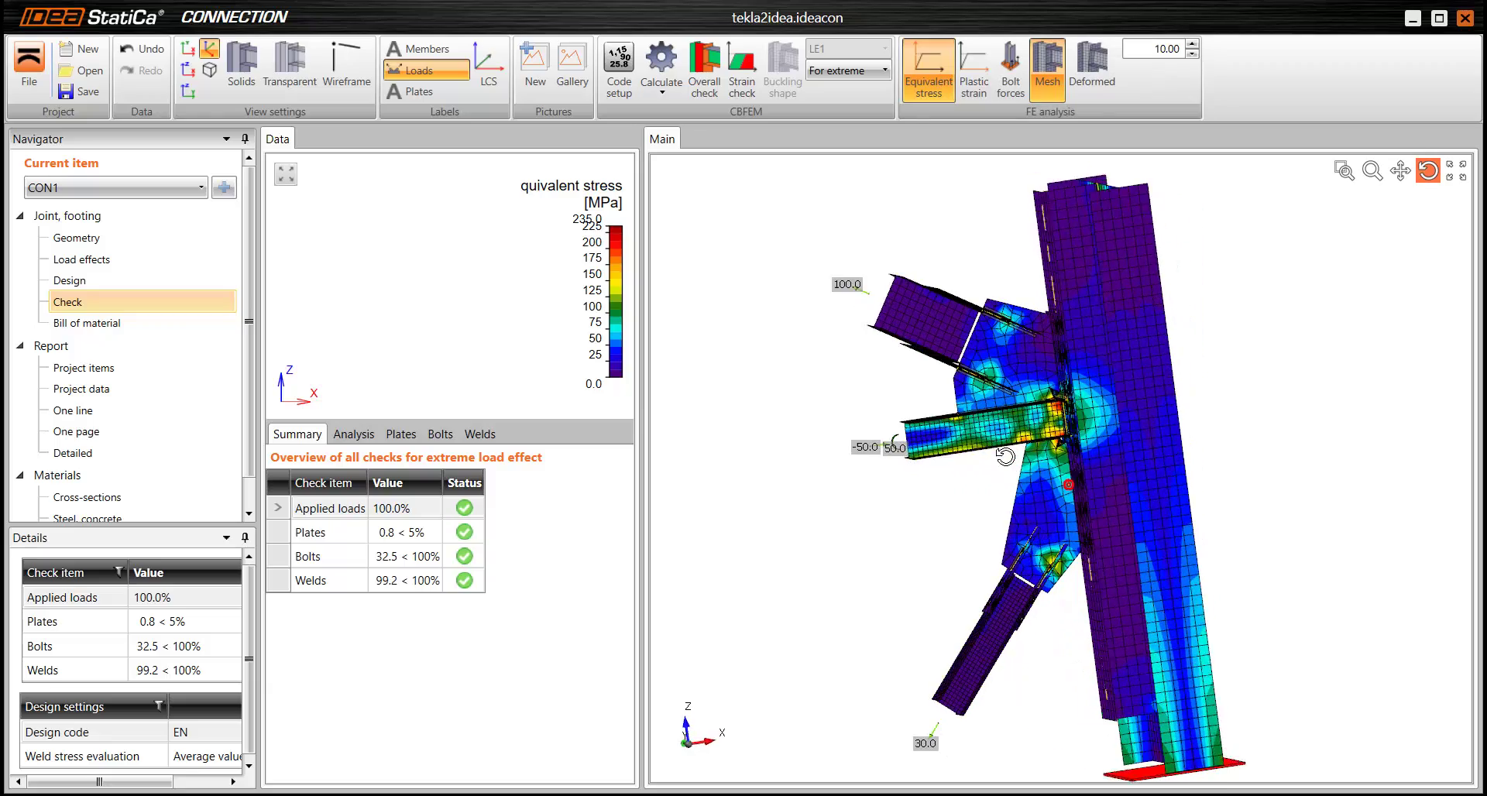
drag(1060, 430, 1110, 494)
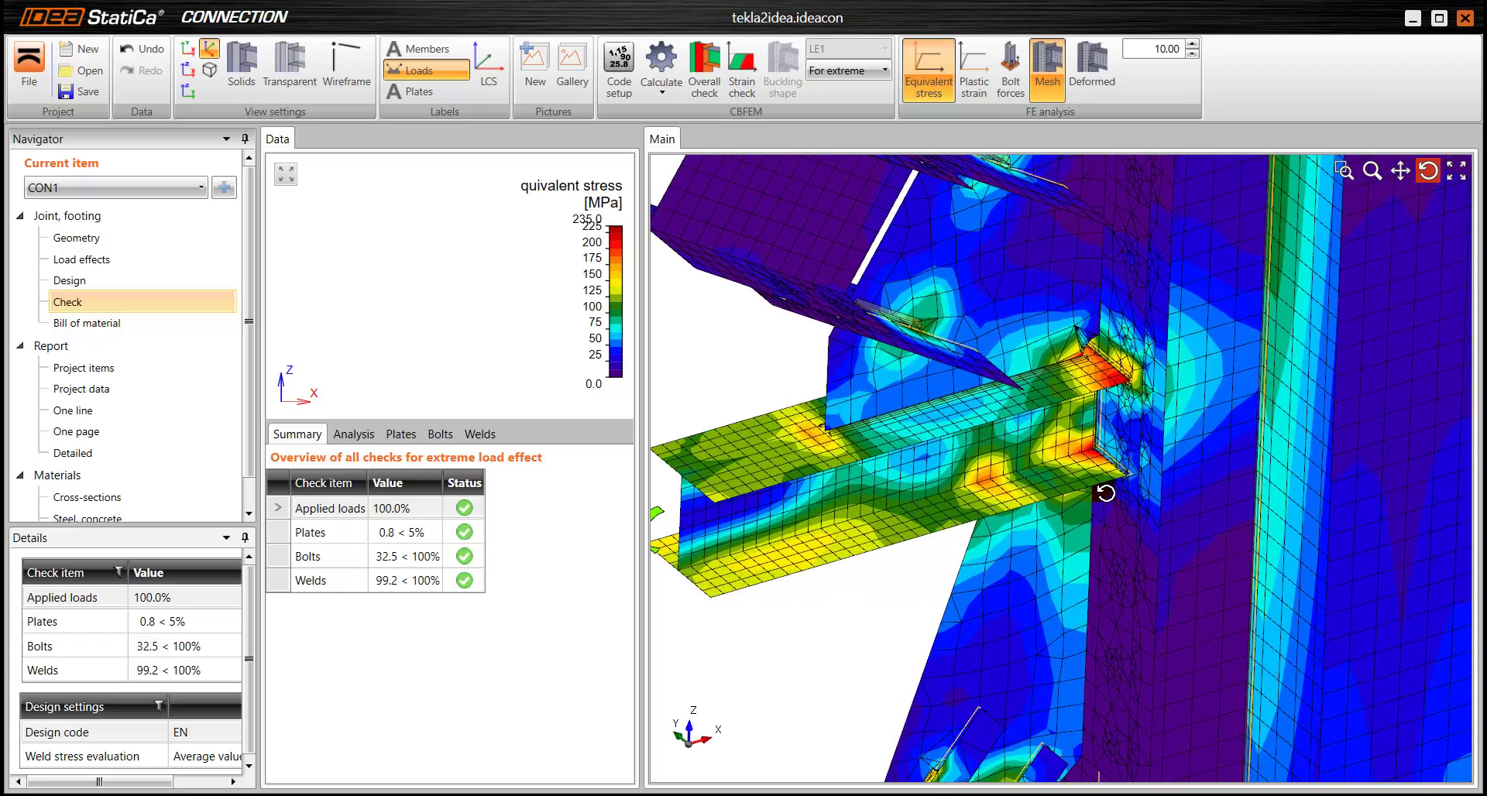
scroll(1110, 494, down, 5)
middle_drag(1096, 476, 1061, 465)
drag(809, 452, 879, 439)
click(974, 78)
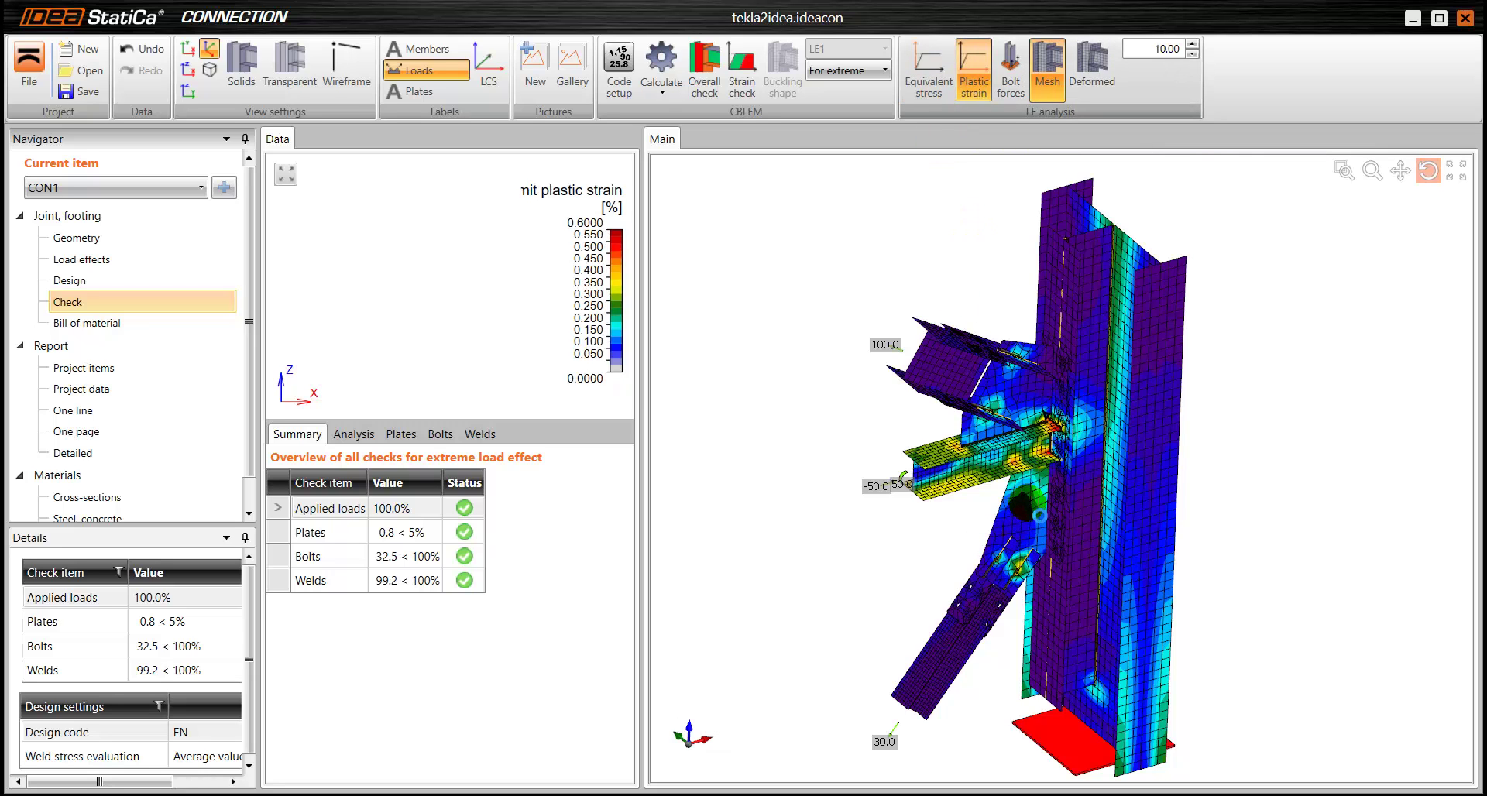
Step: Show the strain check (max 0.82% vs 5% limit) and inspect the beam–column connection
scroll(1049, 439, up, 5)
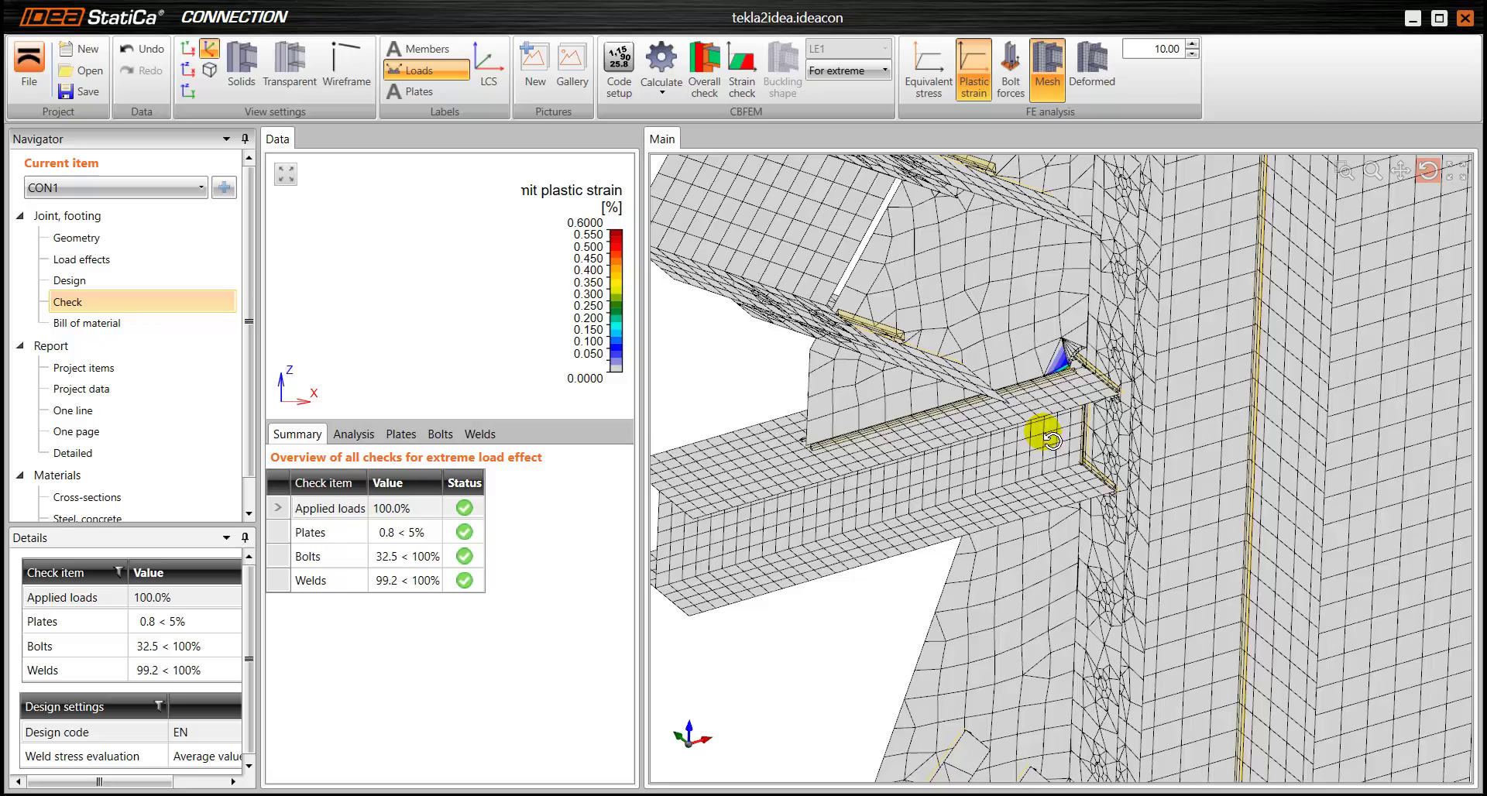
drag(1051, 439, 1071, 505)
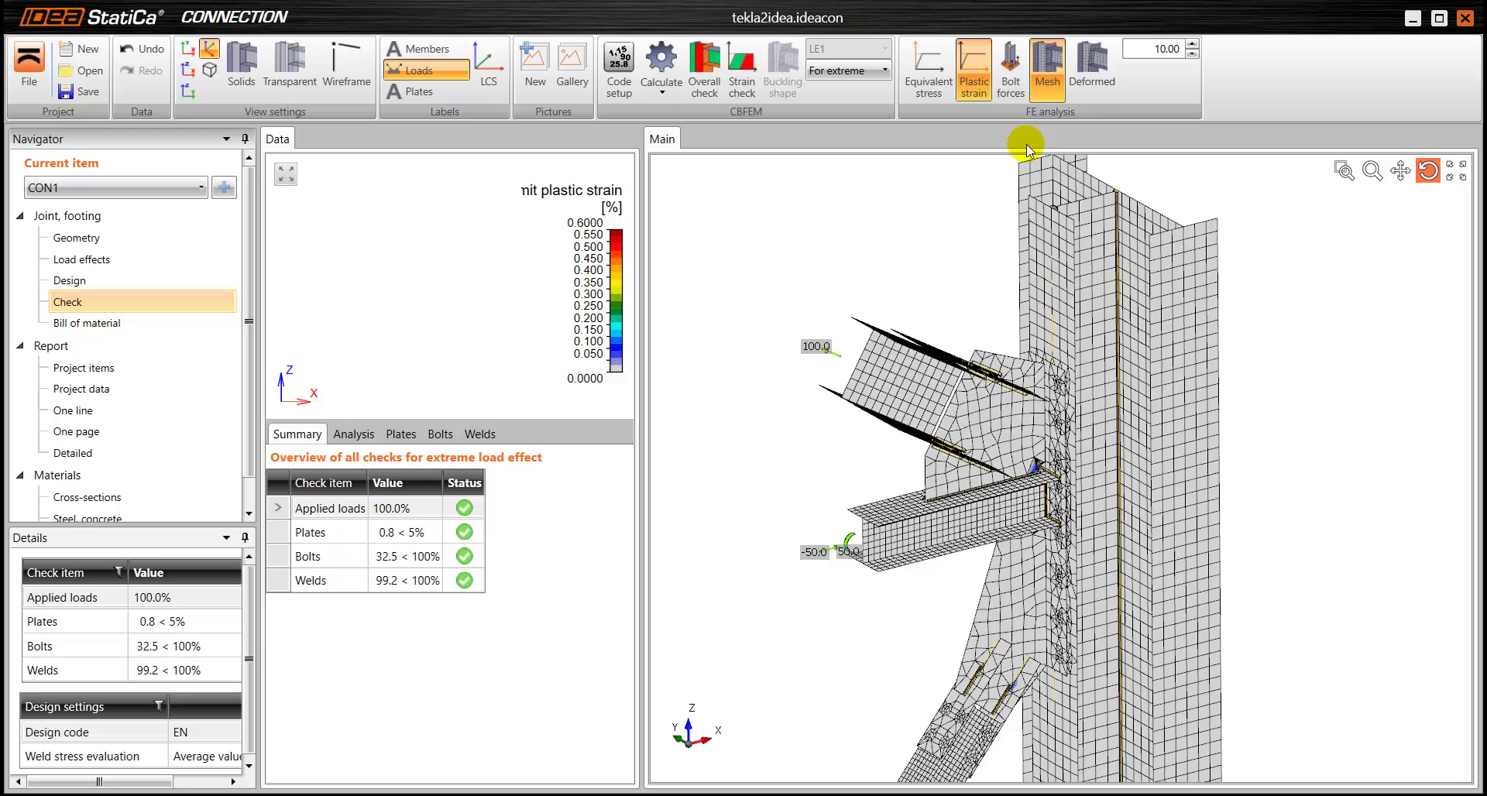
click(742, 77)
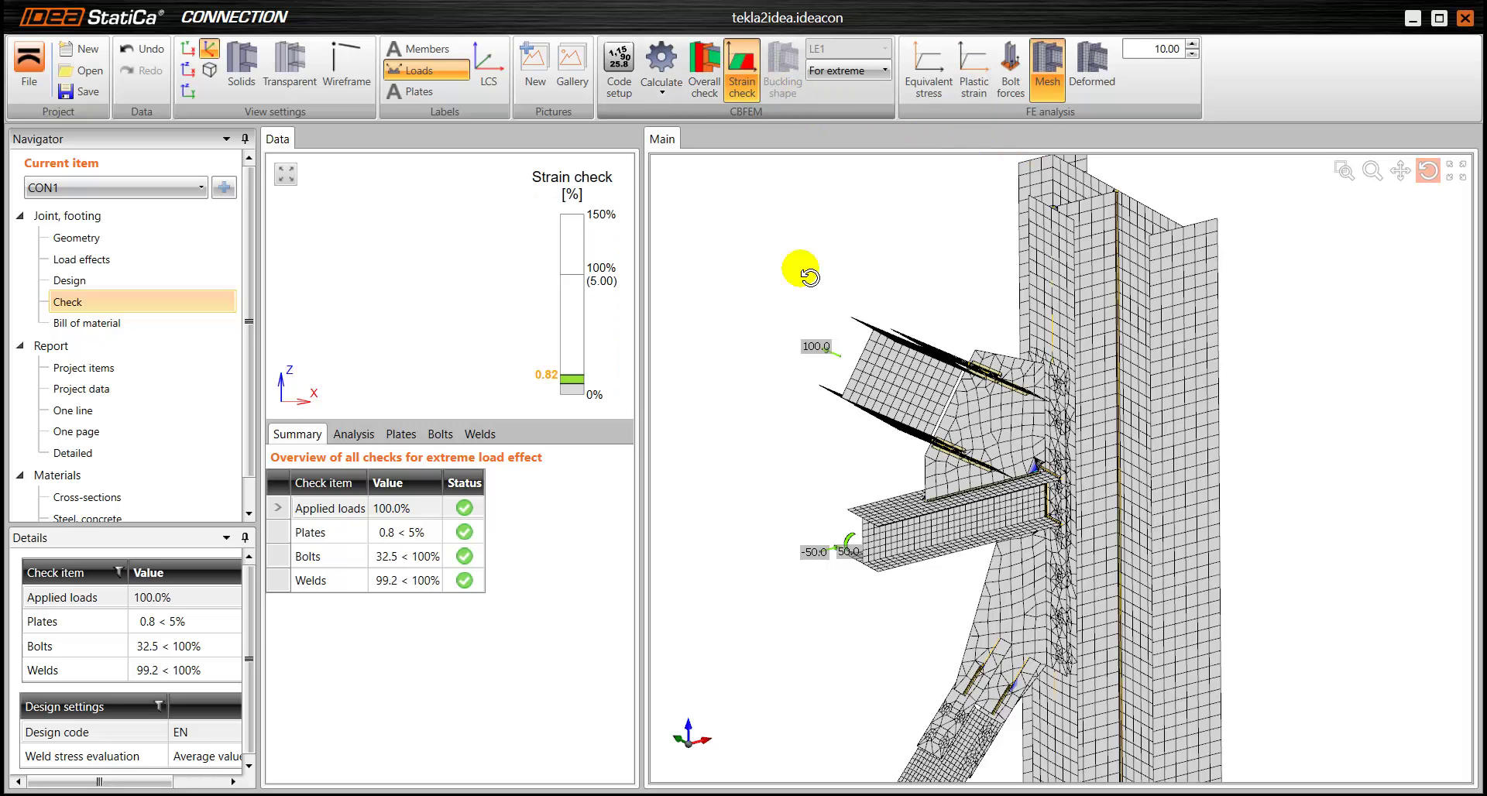
drag(953, 469, 958, 467)
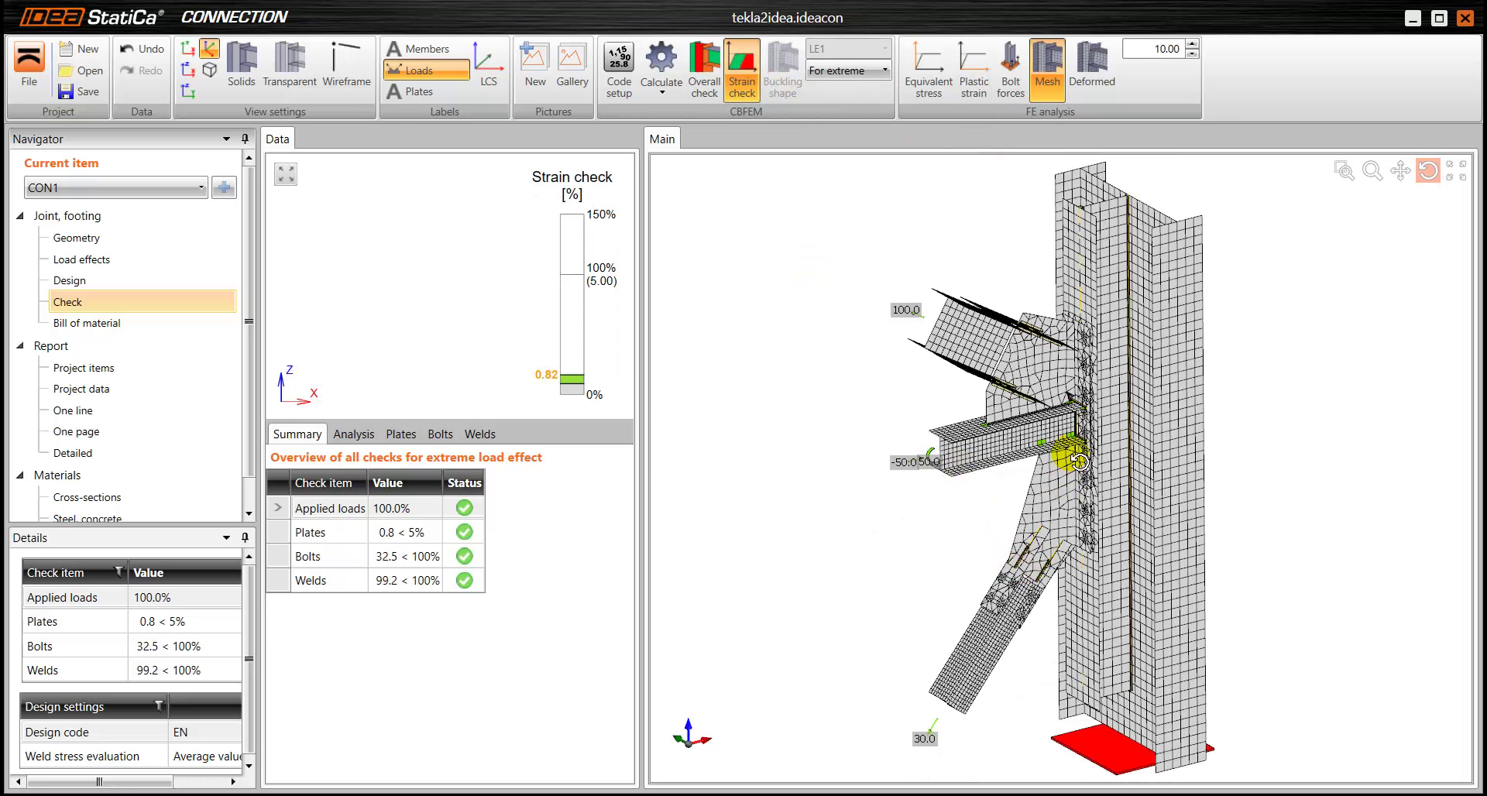
scroll(1079, 461, up, 6)
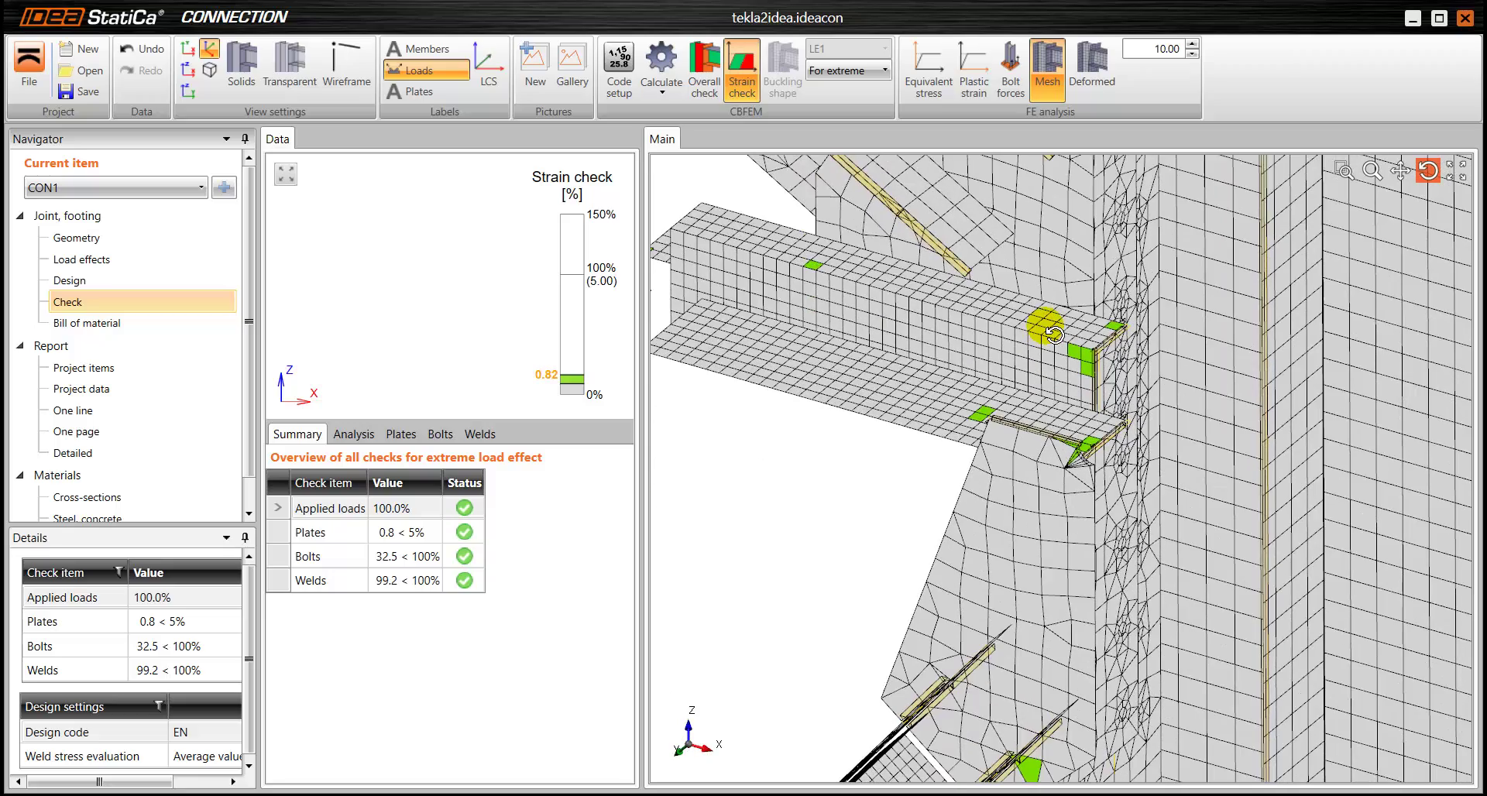
middle_drag(1068, 541, 1061, 724)
scroll(991, 523, down, 5)
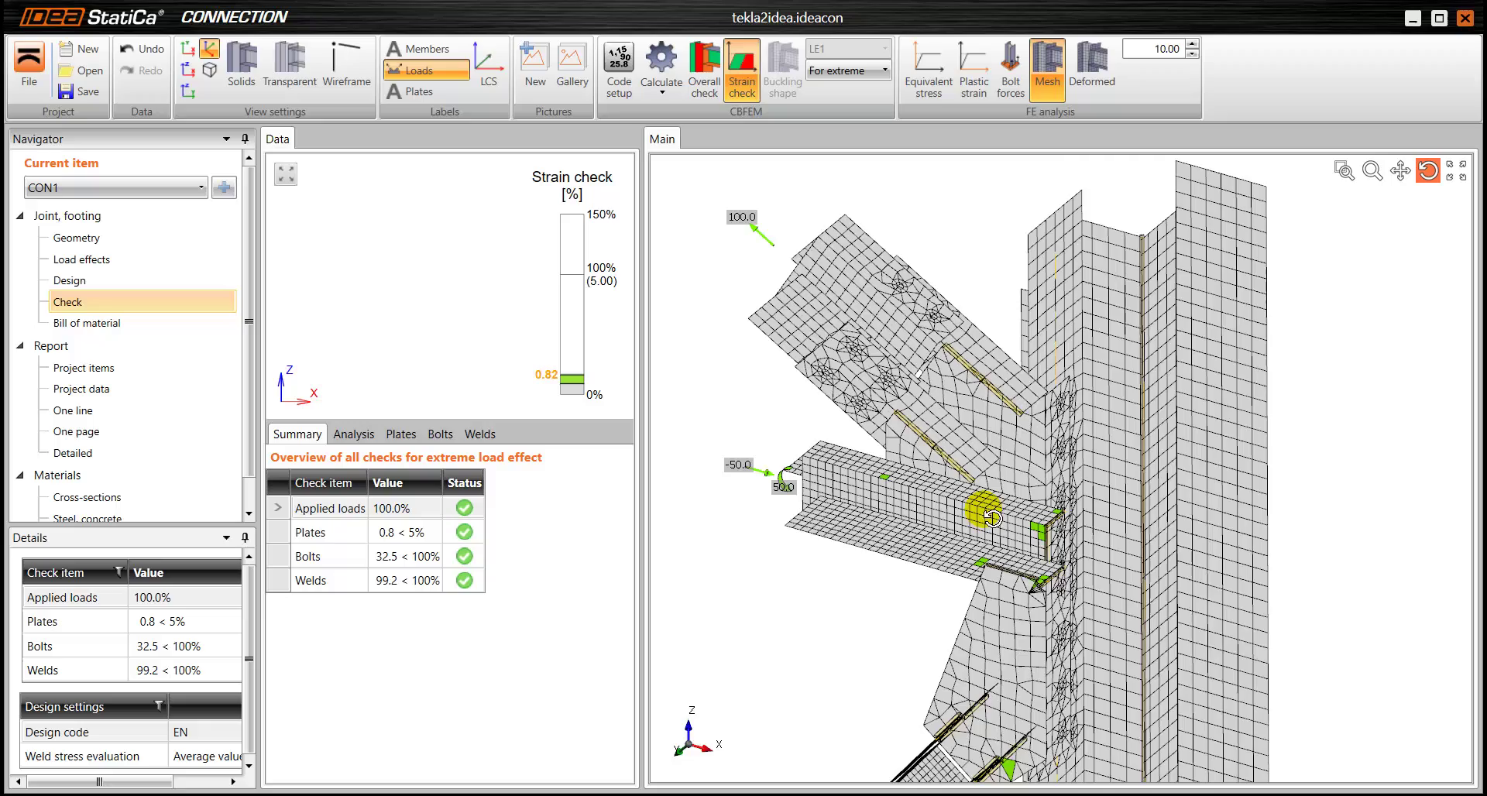
drag(989, 447, 988, 500)
drag(1073, 461, 1112, 496)
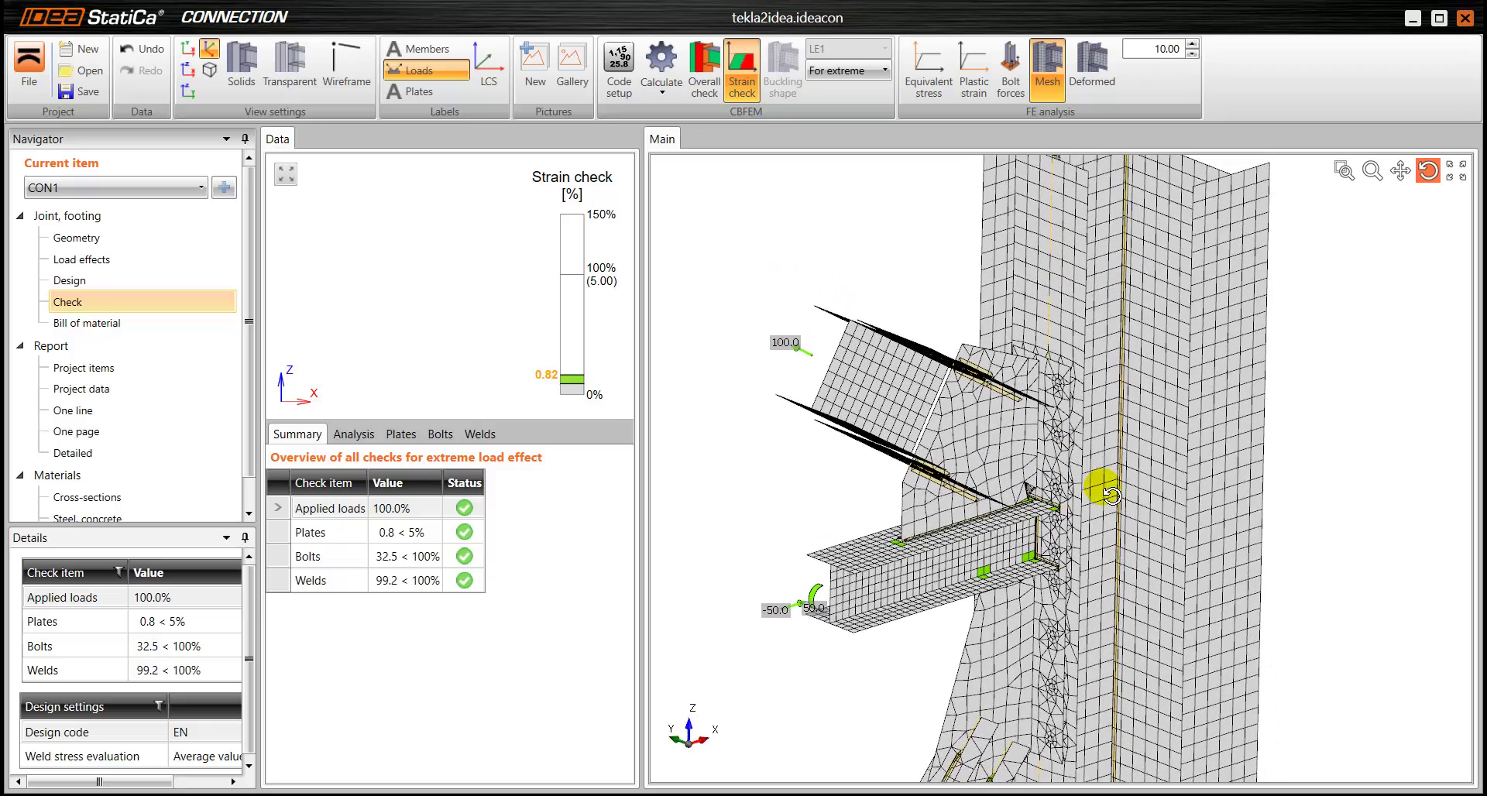
Step: Open the Plates results table and inspect each Member 1 and Member 2 flange and web plate
click(355, 435)
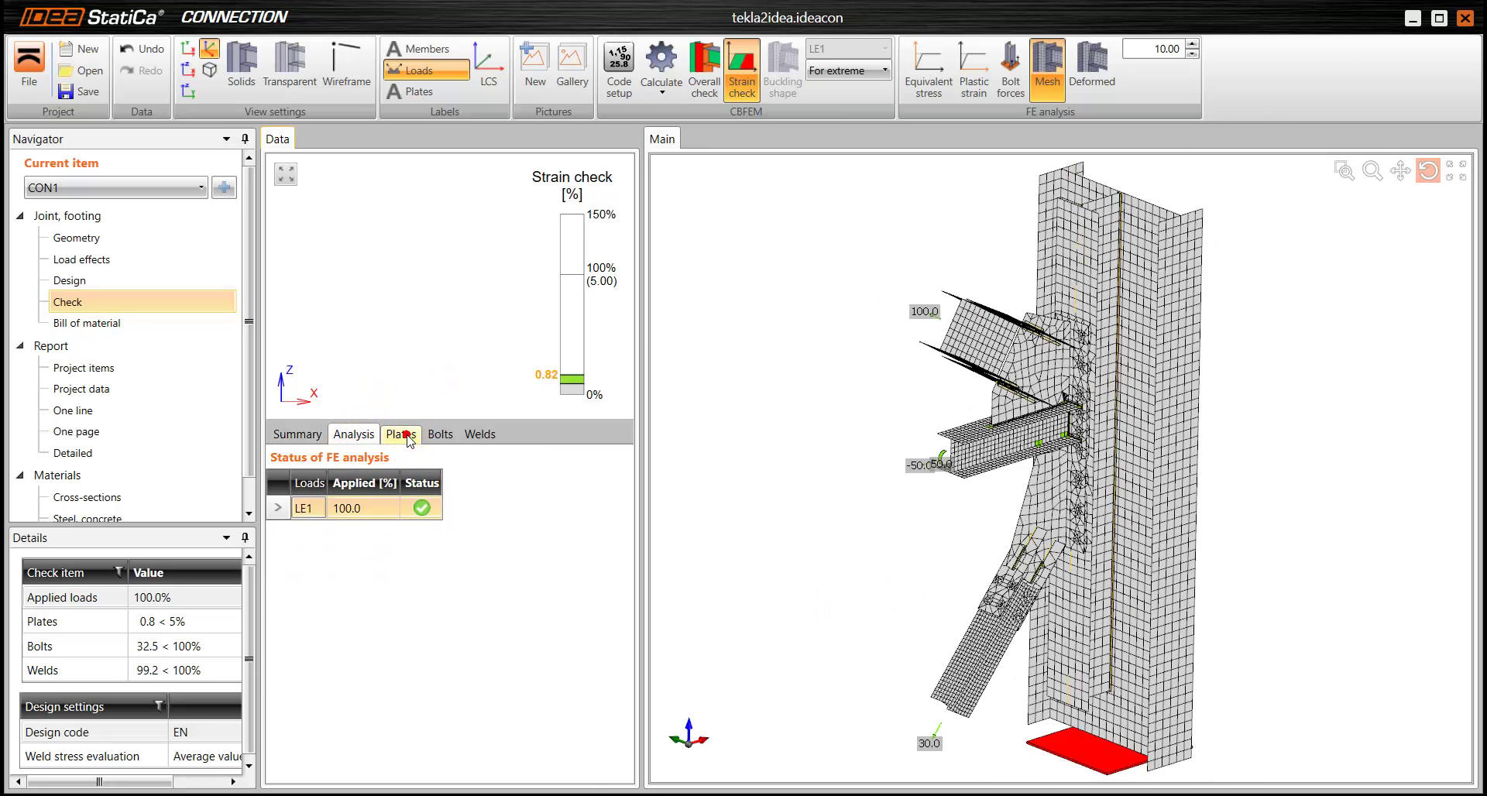
click(404, 435)
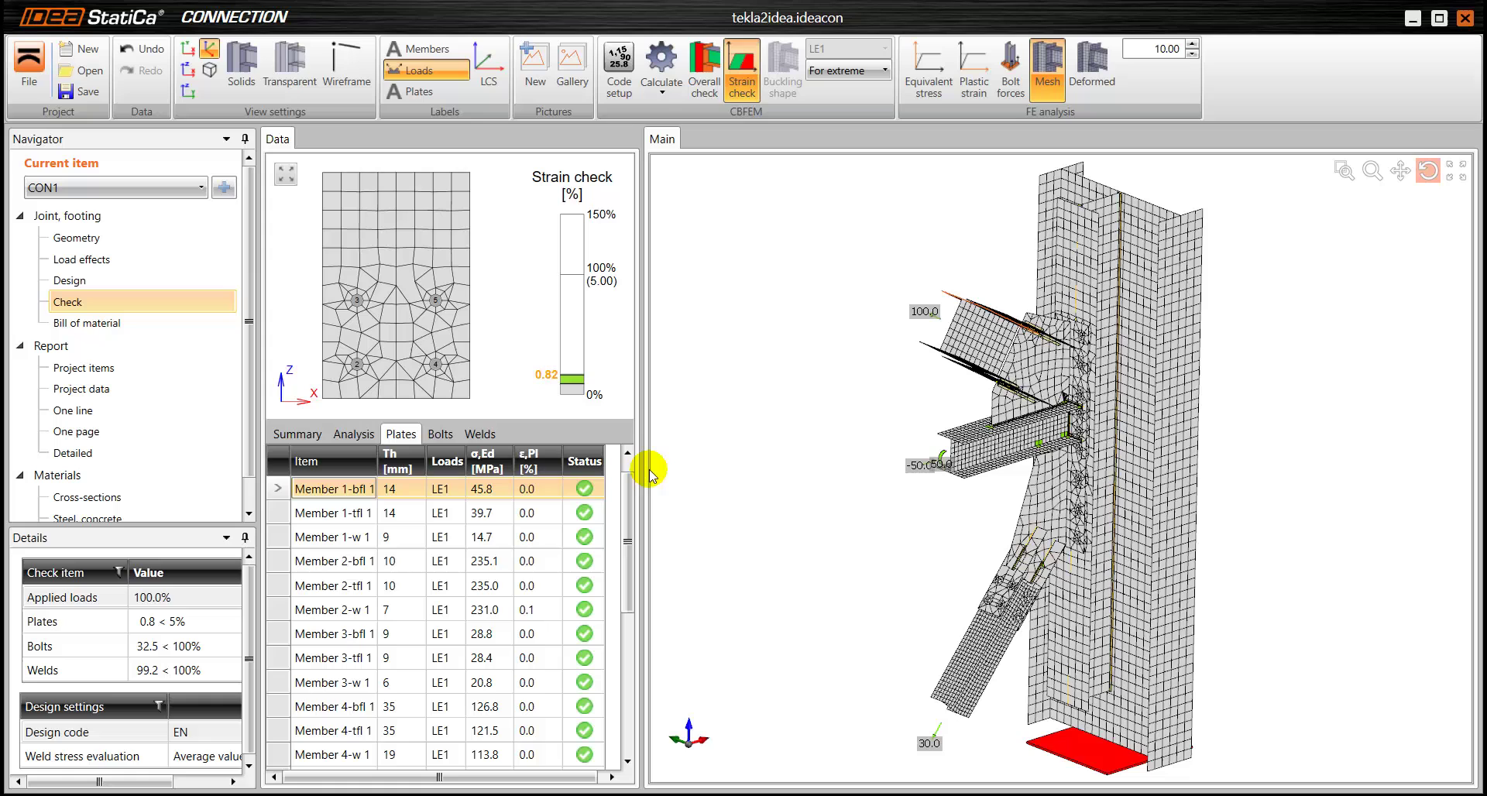
drag(642, 472, 768, 474)
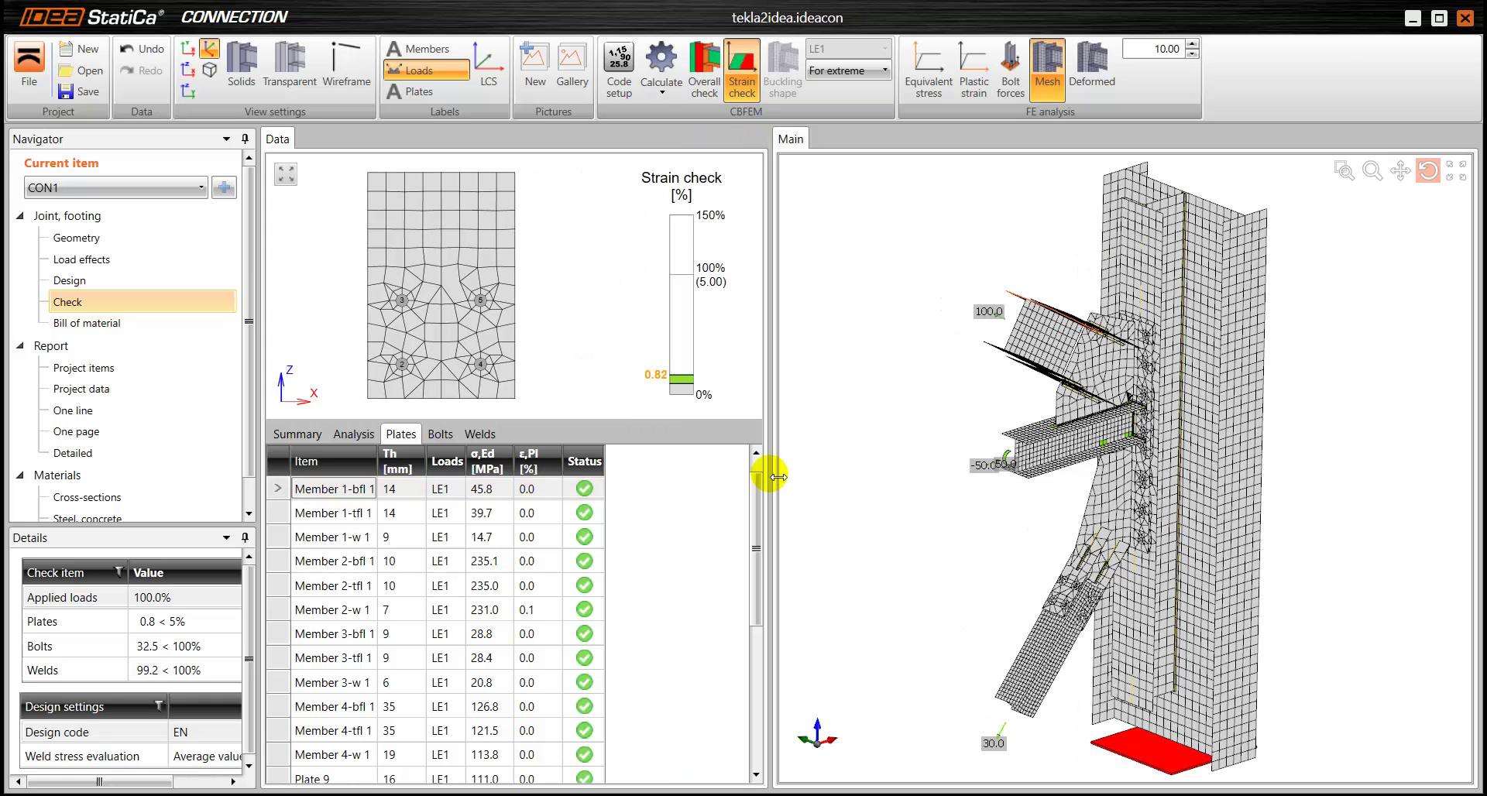
click(304, 511)
click(276, 537)
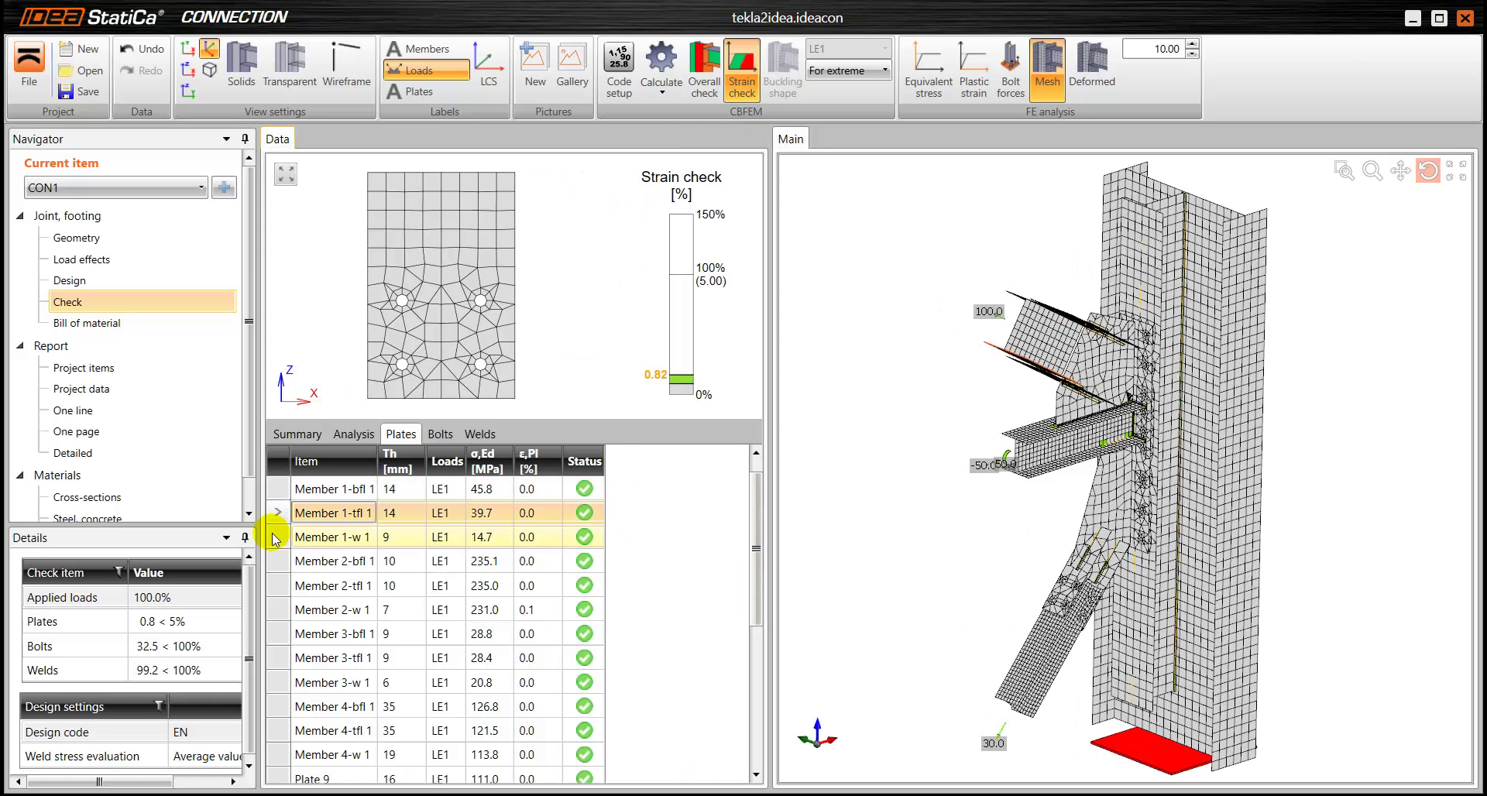
click(276, 560)
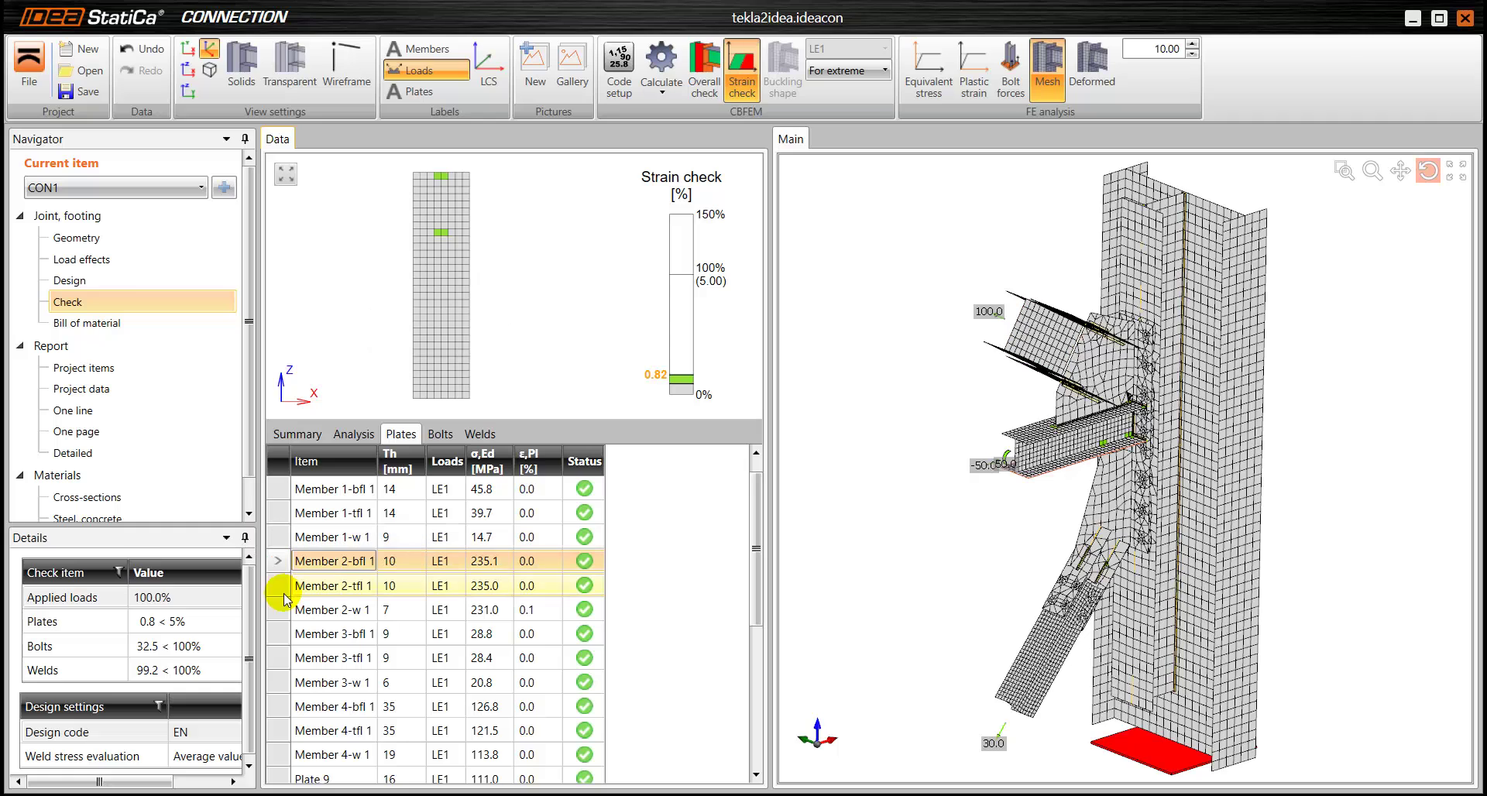
click(281, 587)
click(280, 608)
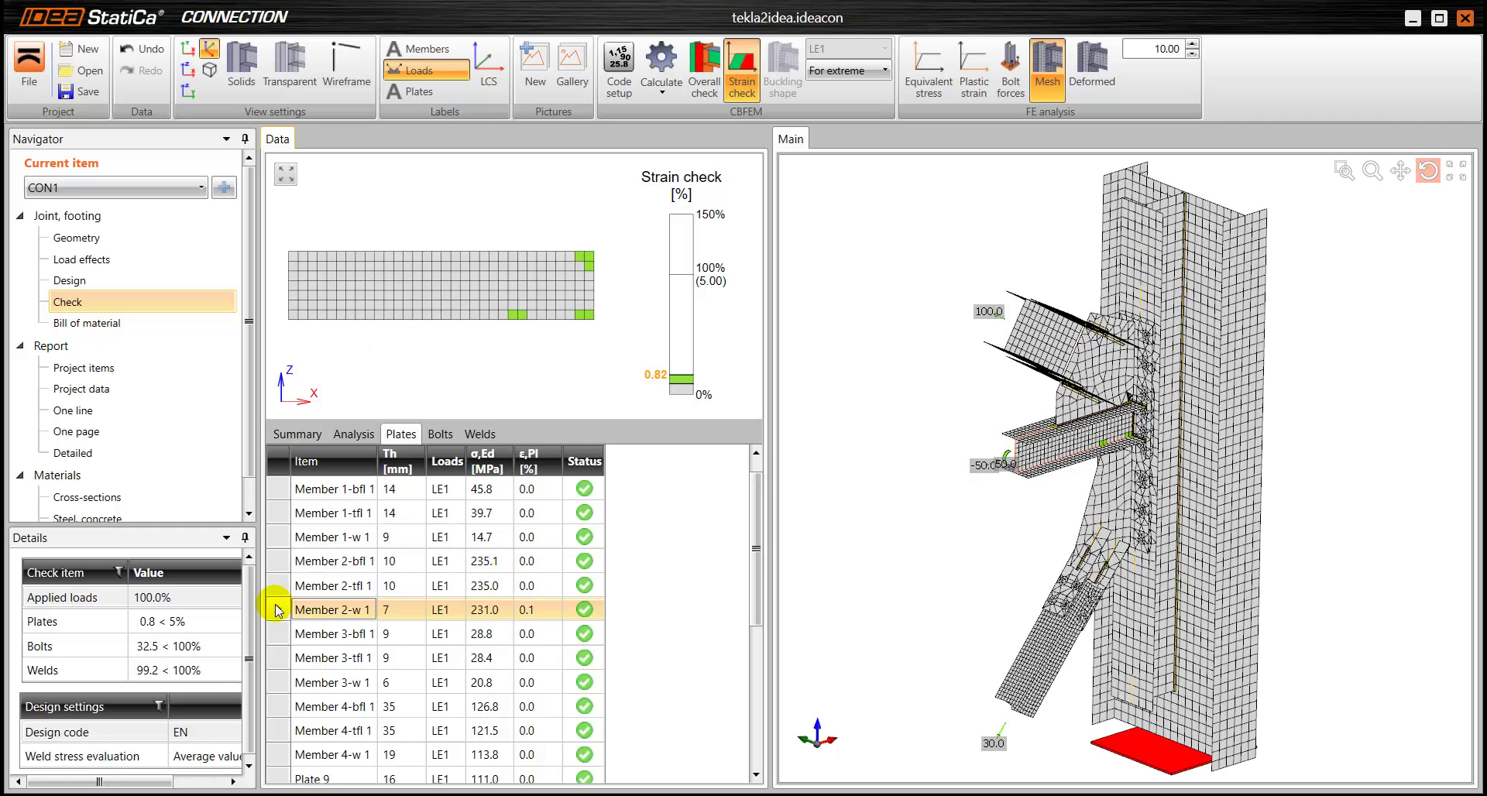
Step: Open the Bolts check table, select bolts B5 and B7, and display bolt forces
click(440, 435)
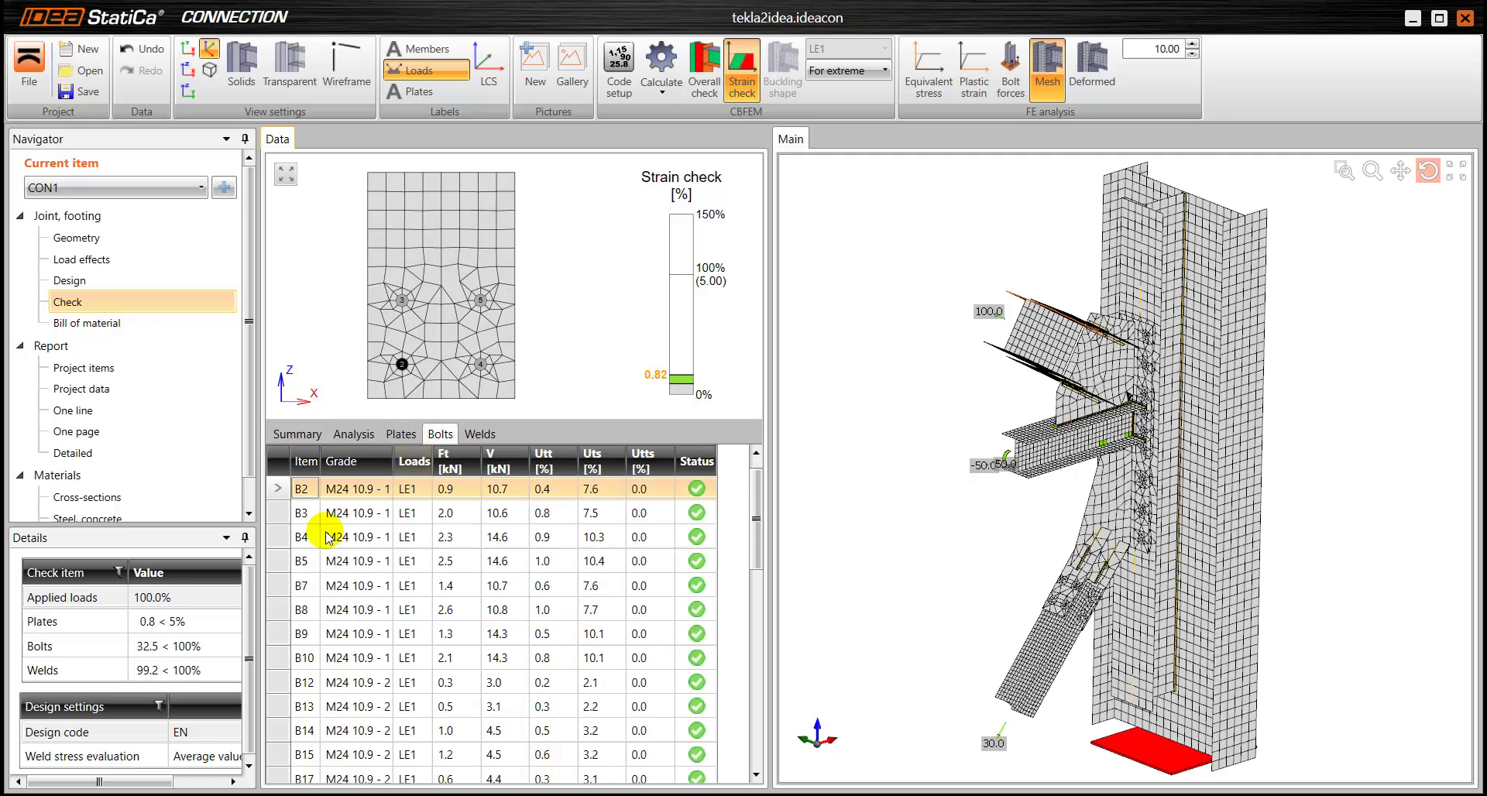
click(278, 561)
click(277, 594)
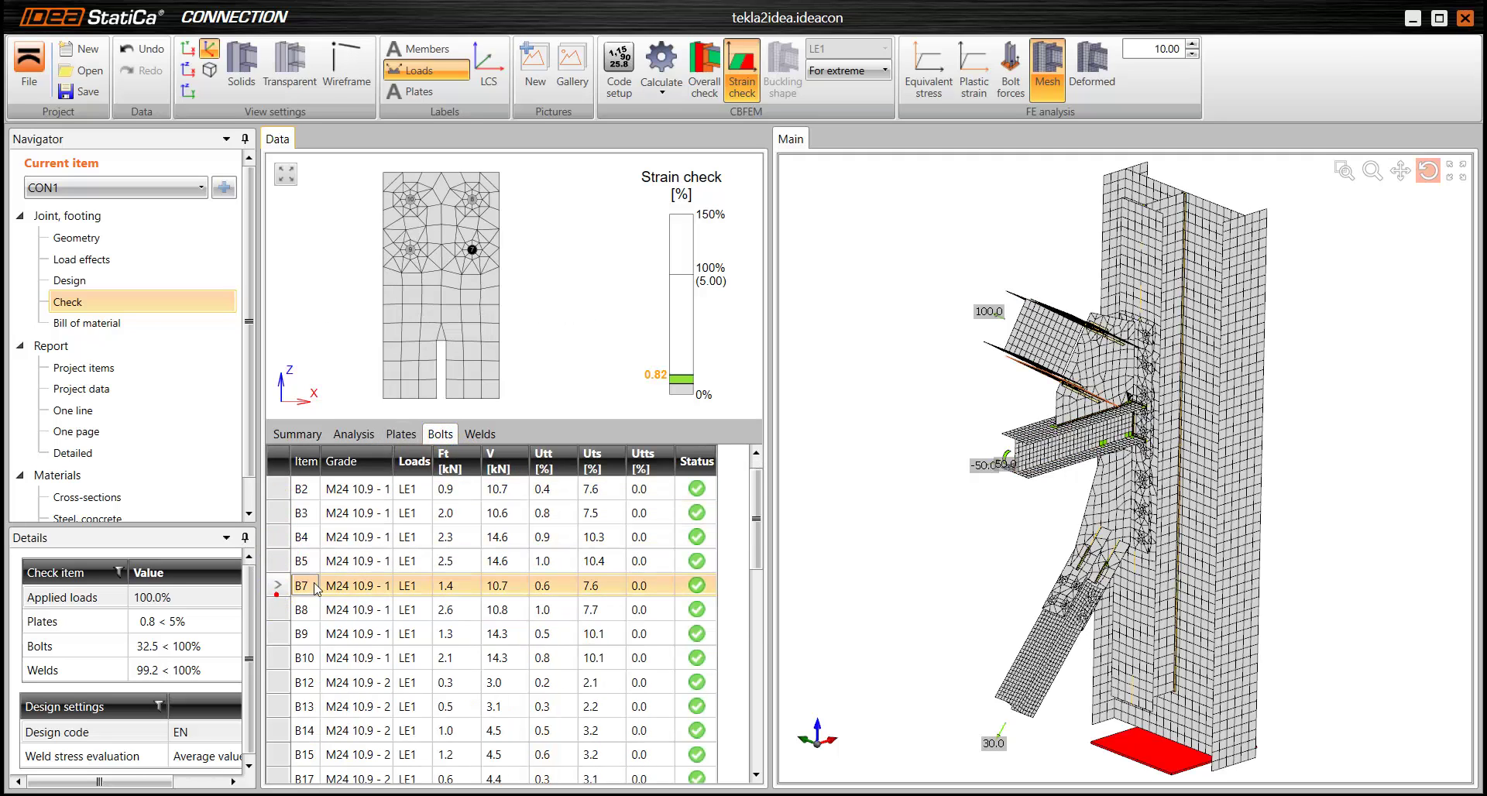
click(1010, 71)
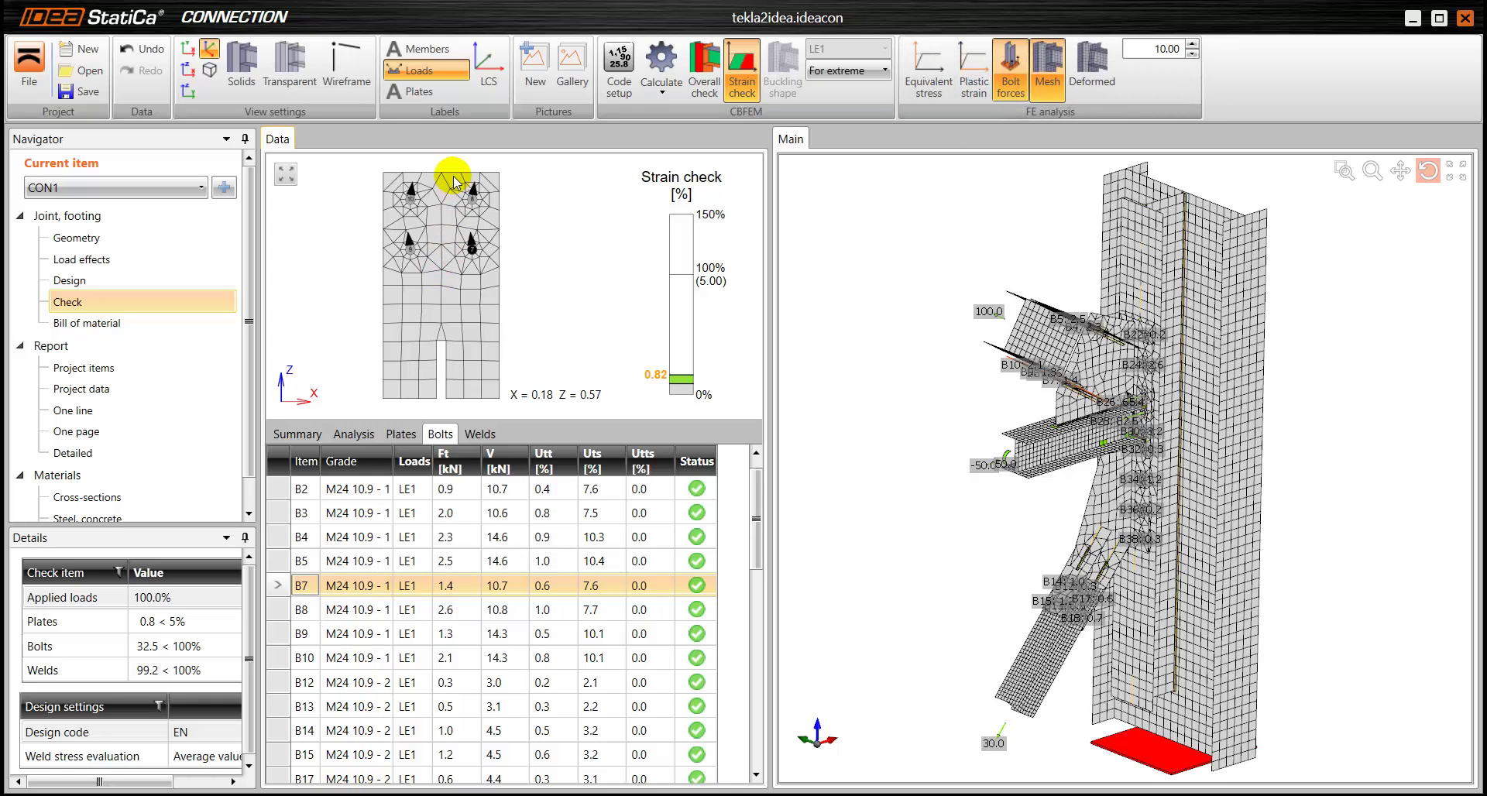
Step: Zoom the plate drawing, select bolts B5 and B9, and orbit around the connection
scroll(449, 194, up, 3)
scroll(434, 232, up, 1)
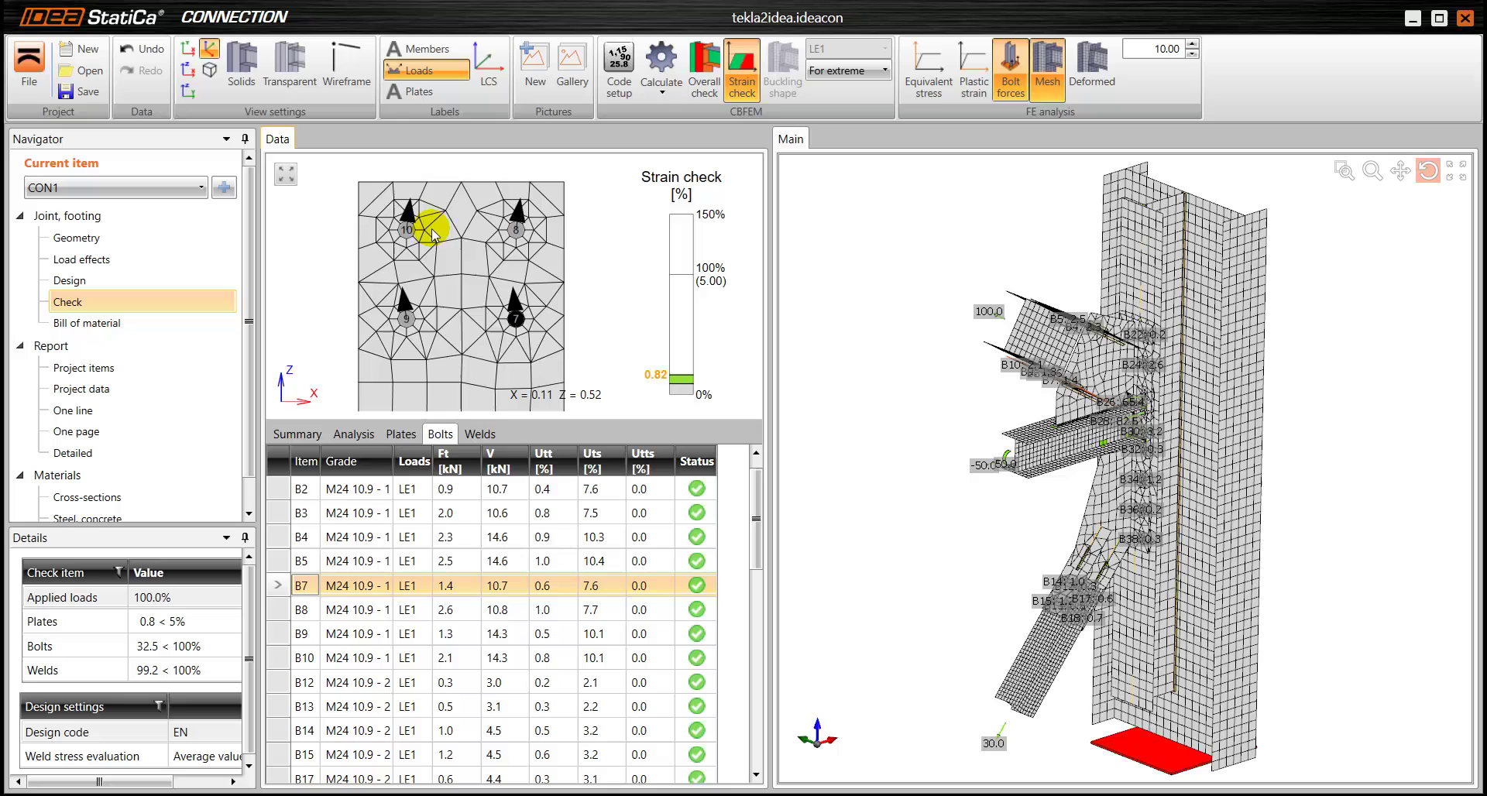
drag(759, 549, 759, 492)
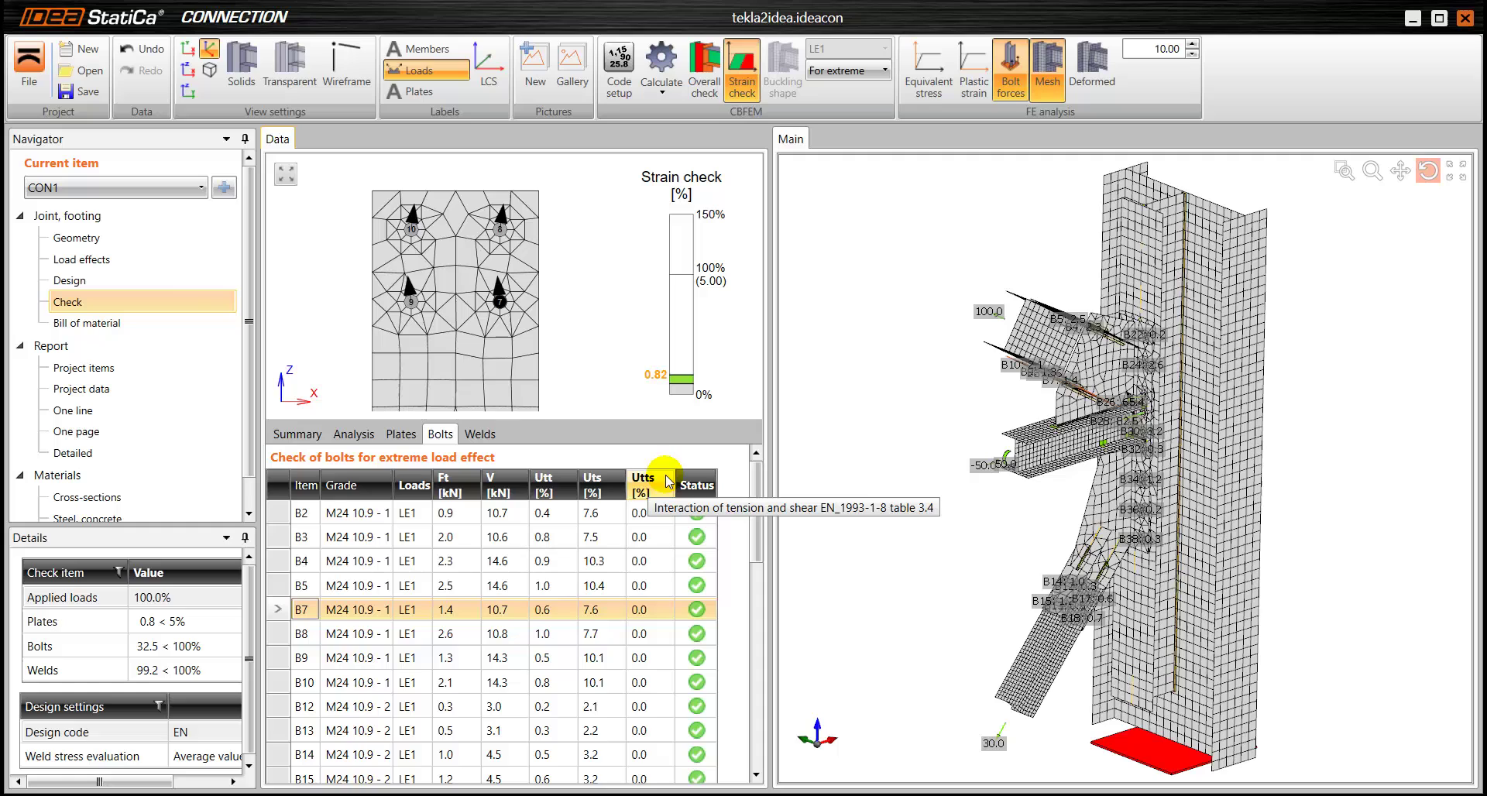
click(279, 586)
click(279, 658)
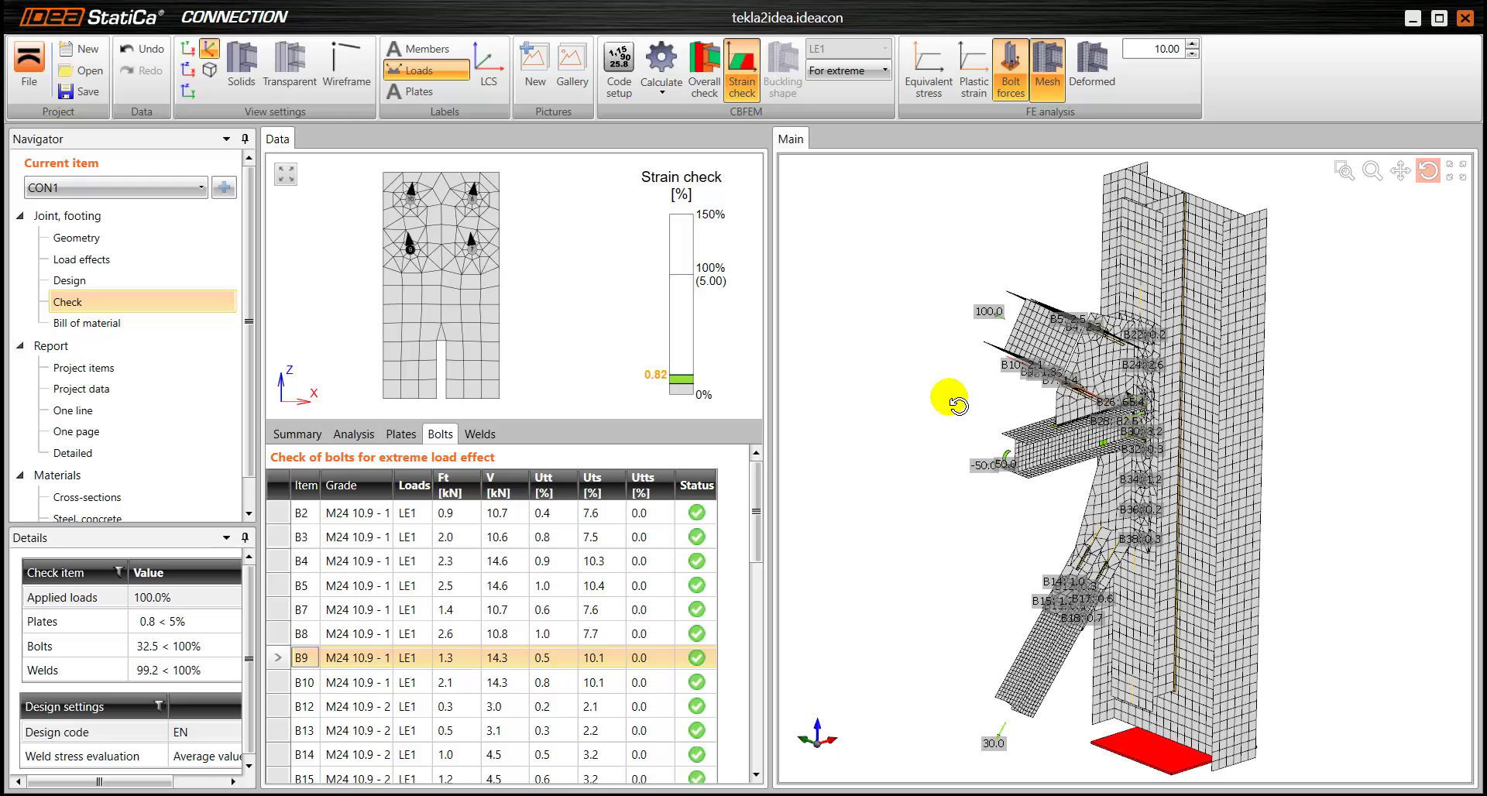
drag(958, 405, 1049, 352)
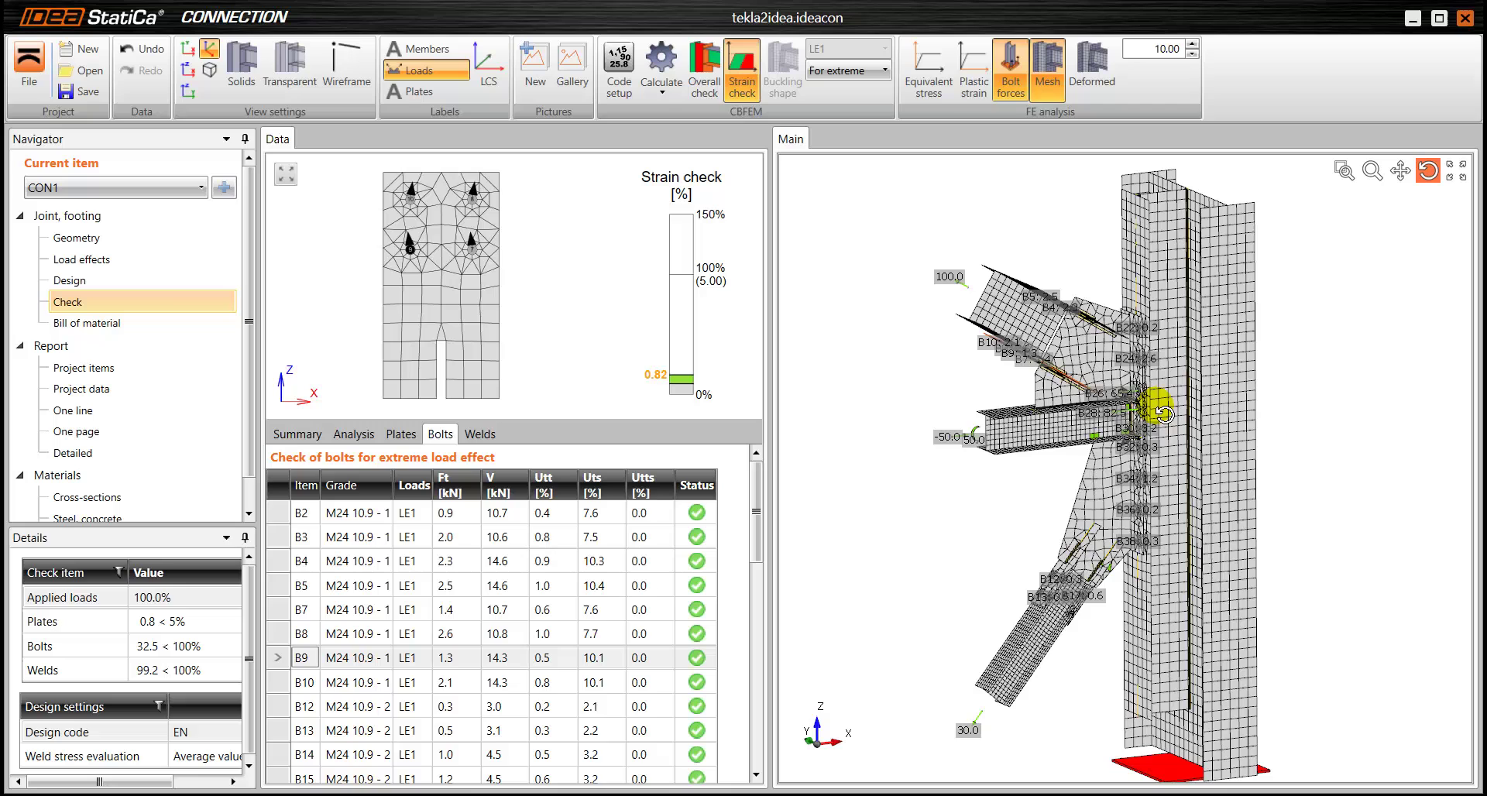
Step: Show the CBFEM overall check on the solid model, zoomed to a near face-on bracket view
click(695, 71)
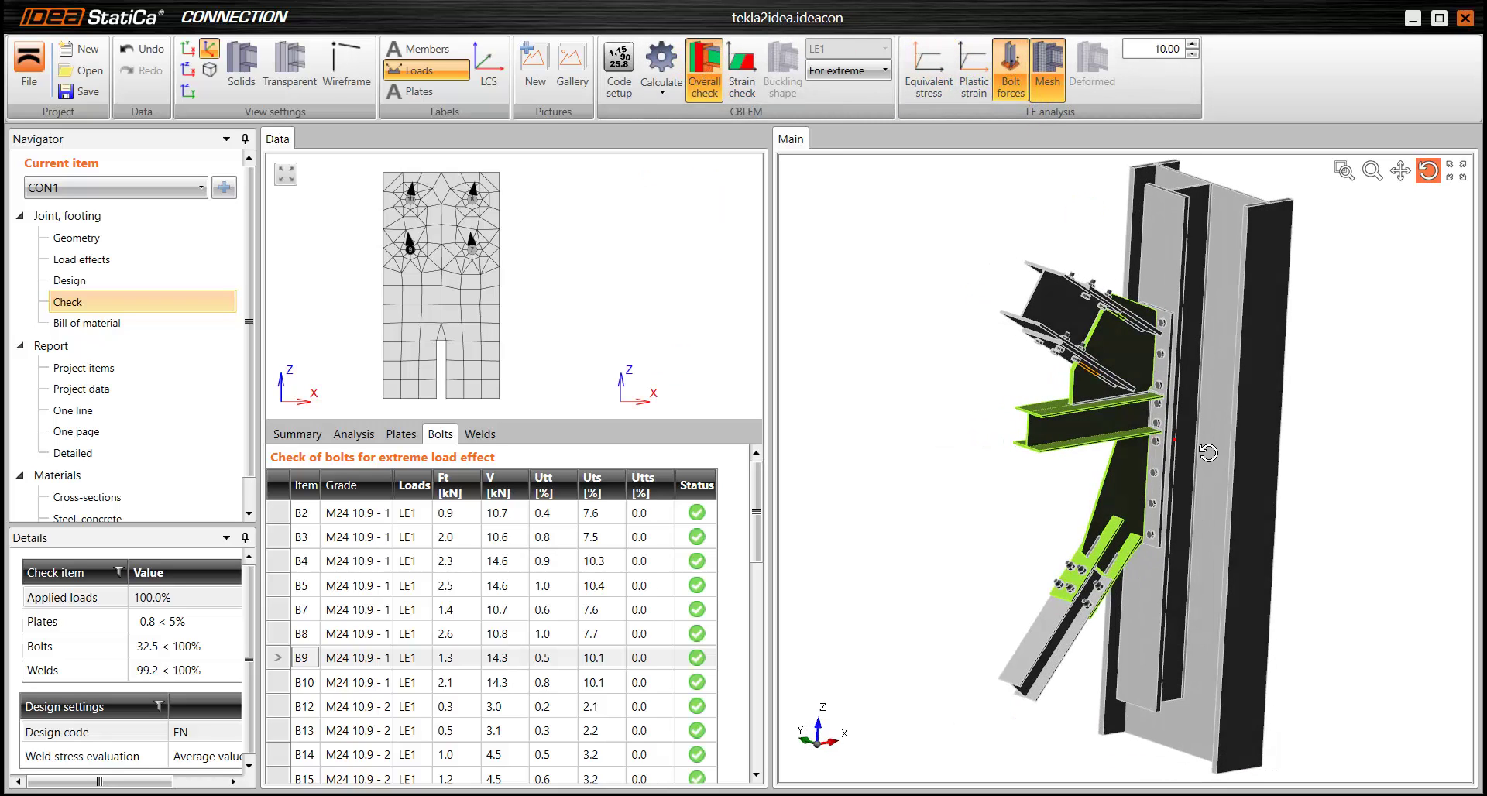
scroll(1128, 389, up, 3)
drag(1128, 389, 1076, 385)
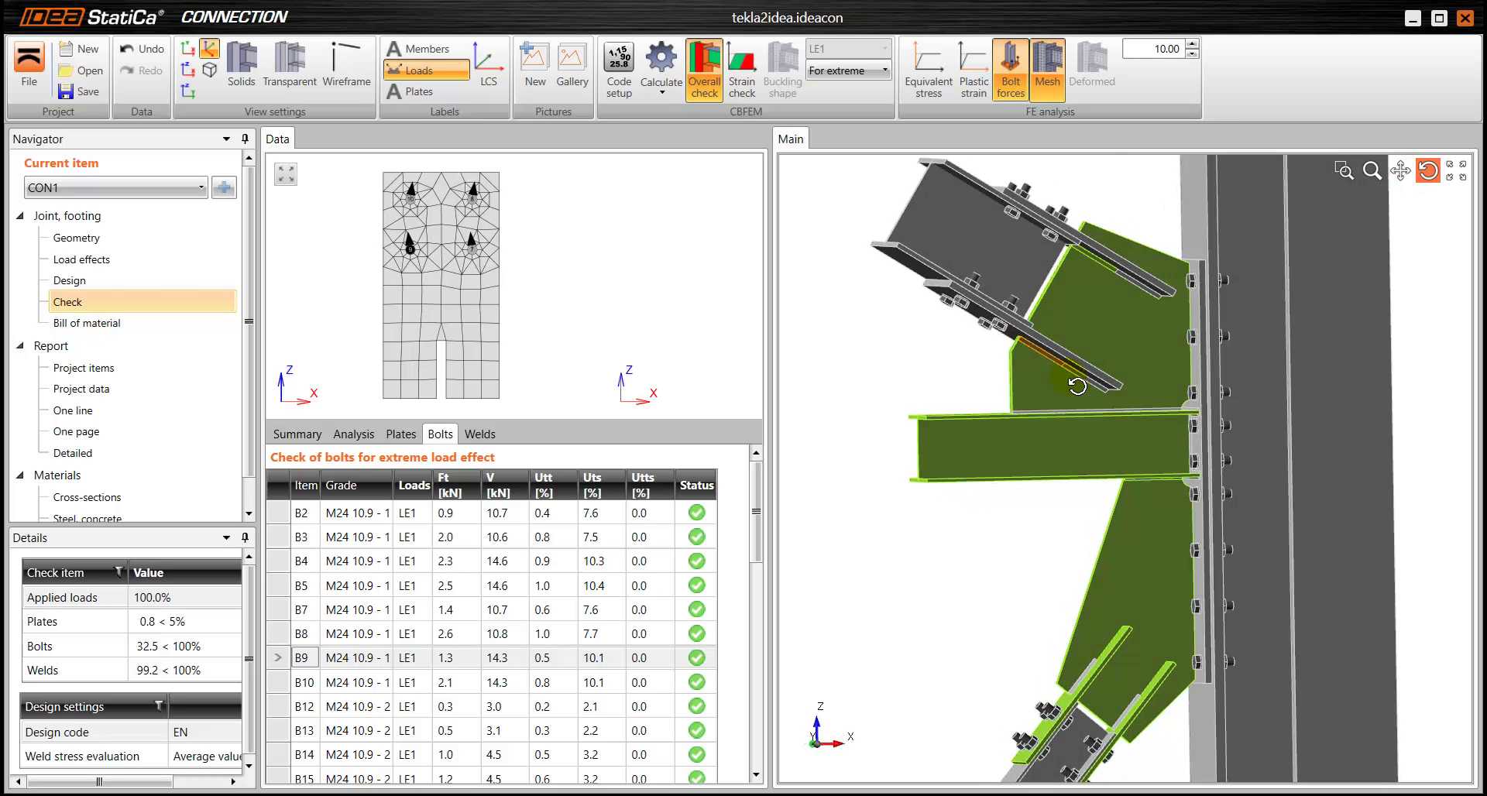